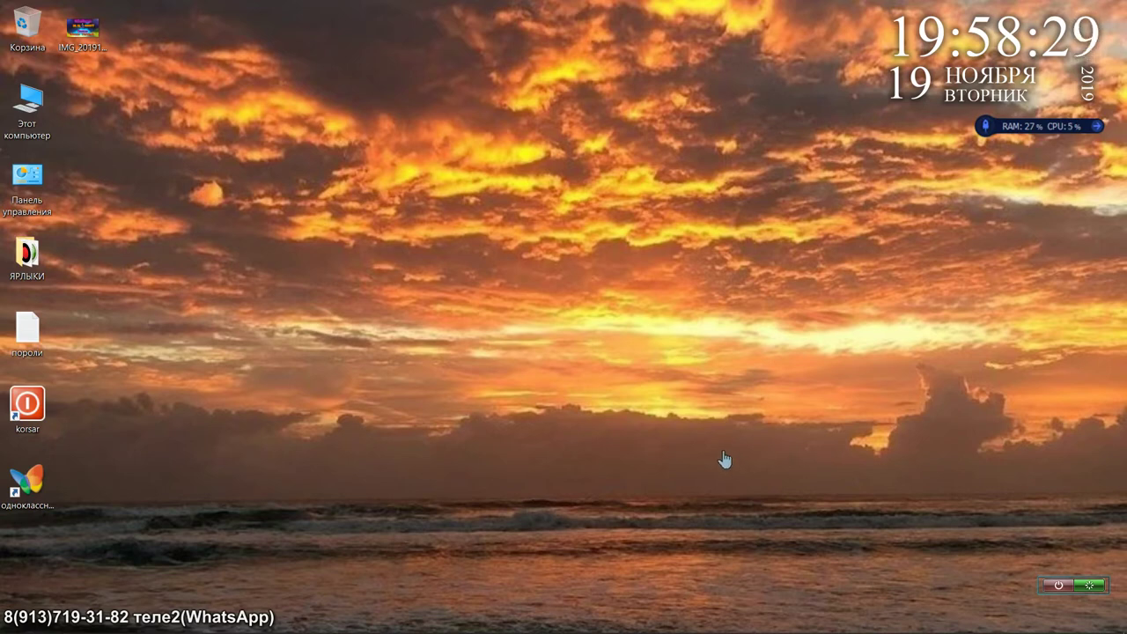
Look over the Control Panel items and close it, and open local disk G: from This PC to view its folders.
double_click(36, 196)
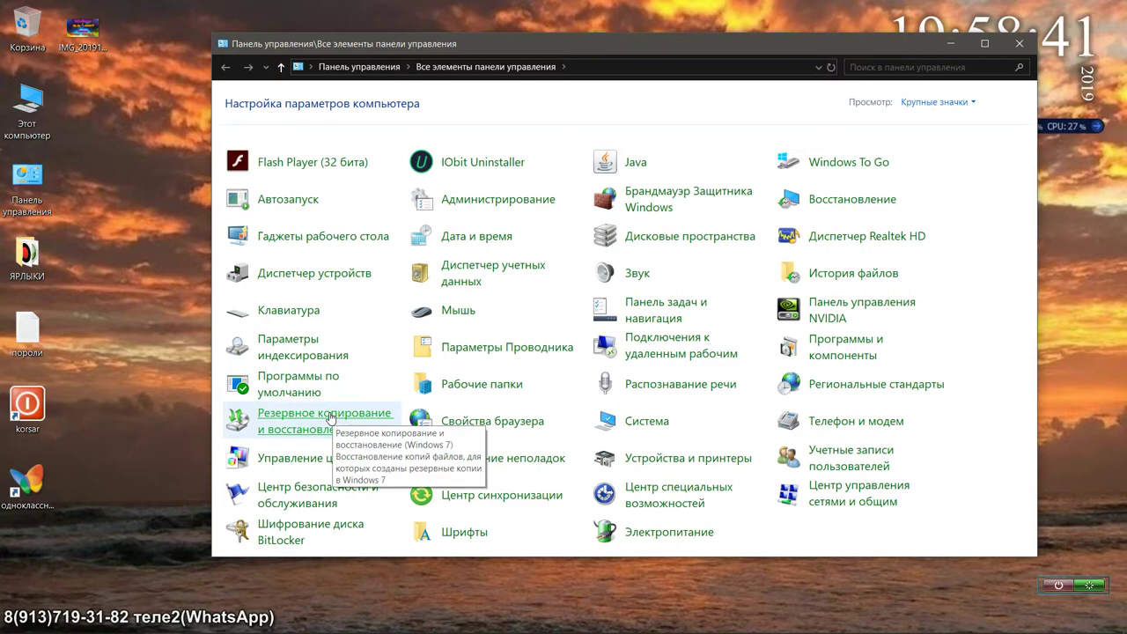
click(1019, 44)
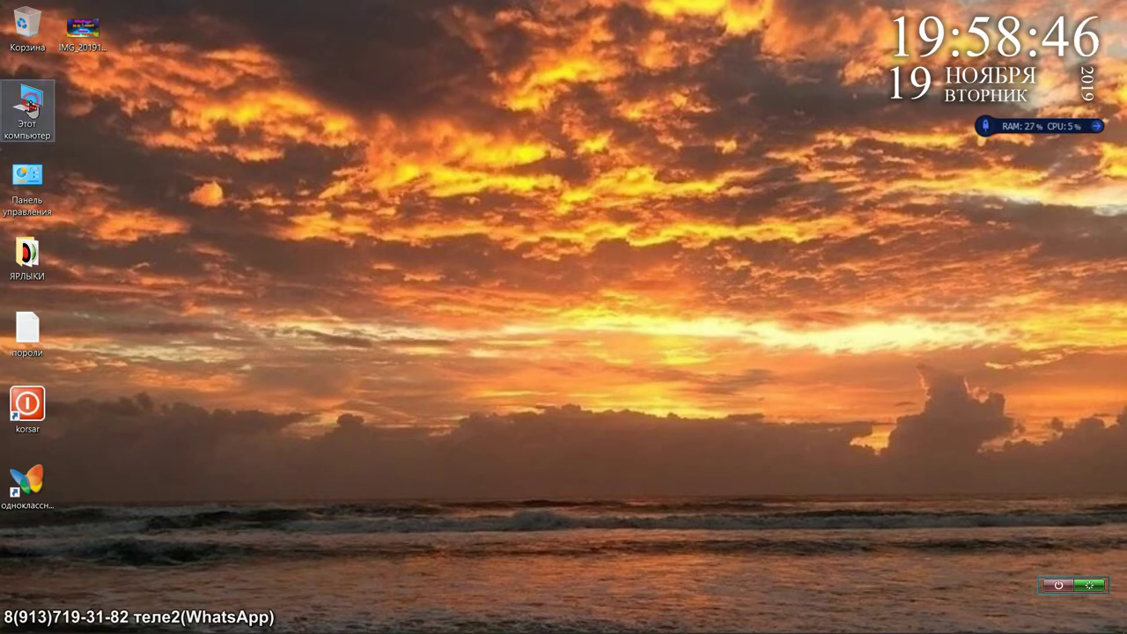
double_click(31, 106)
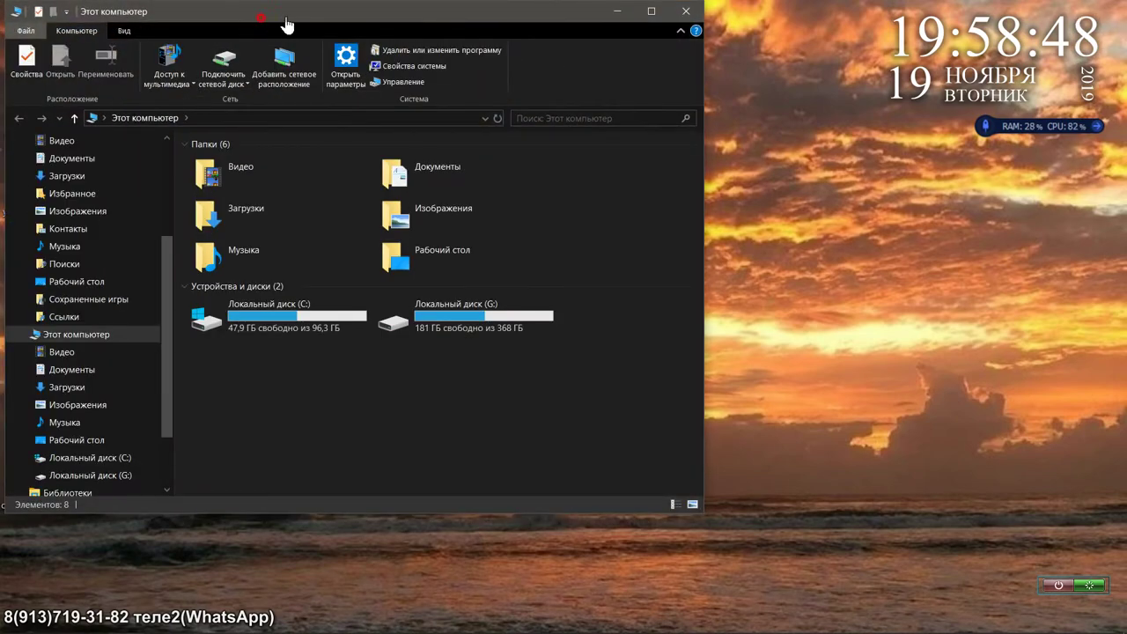
drag(286, 25, 442, 61)
double_click(613, 361)
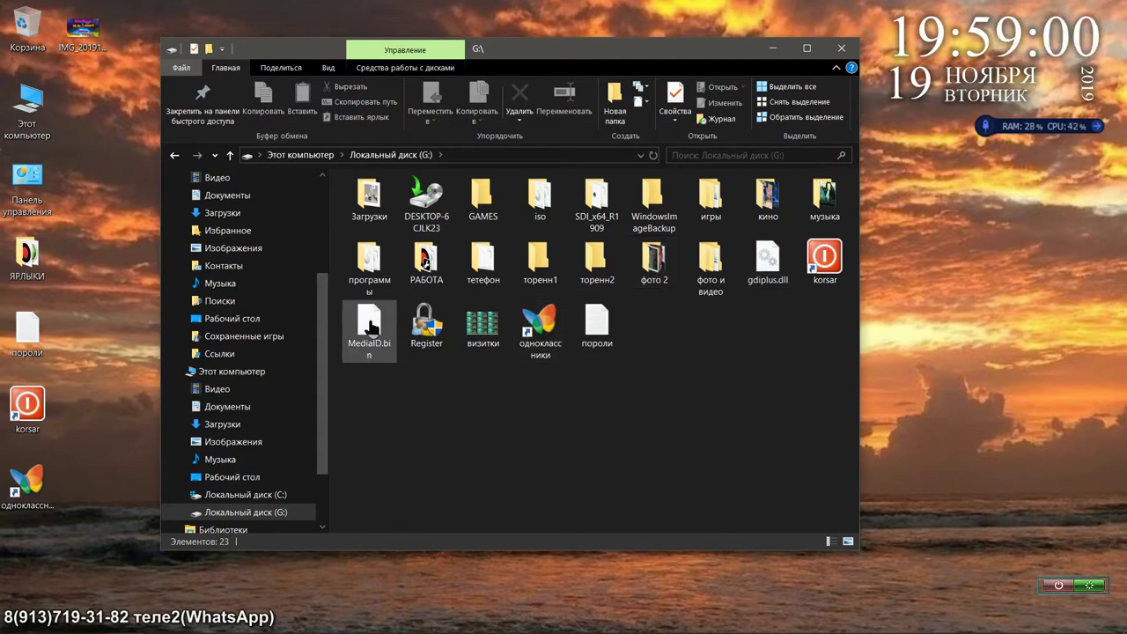
mouse_move(371, 330)
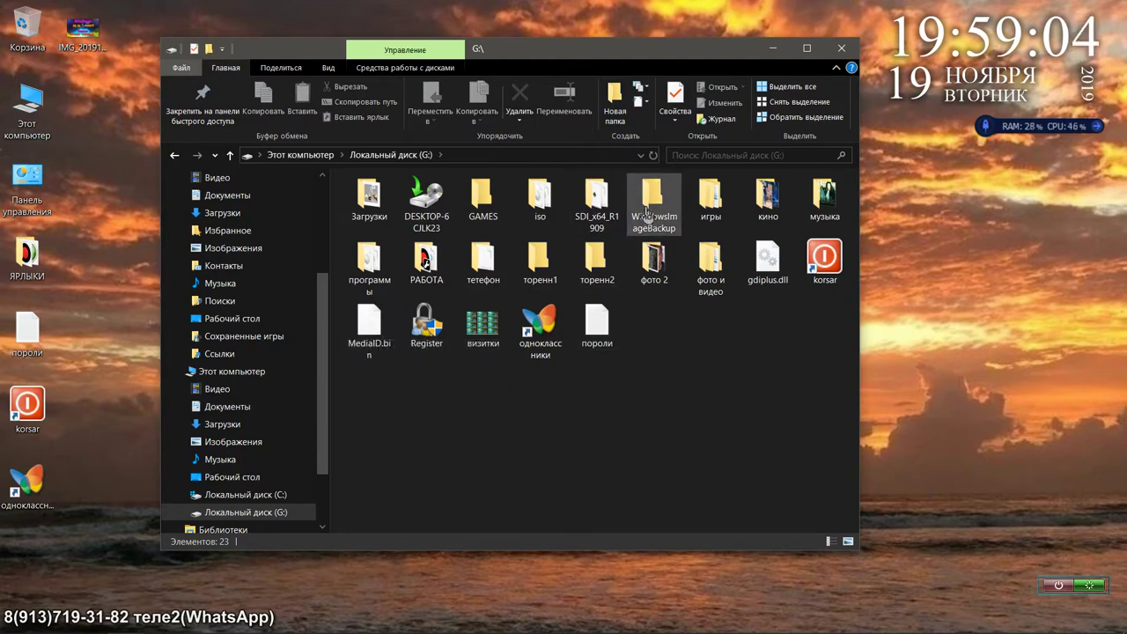
mouse_move(647, 215)
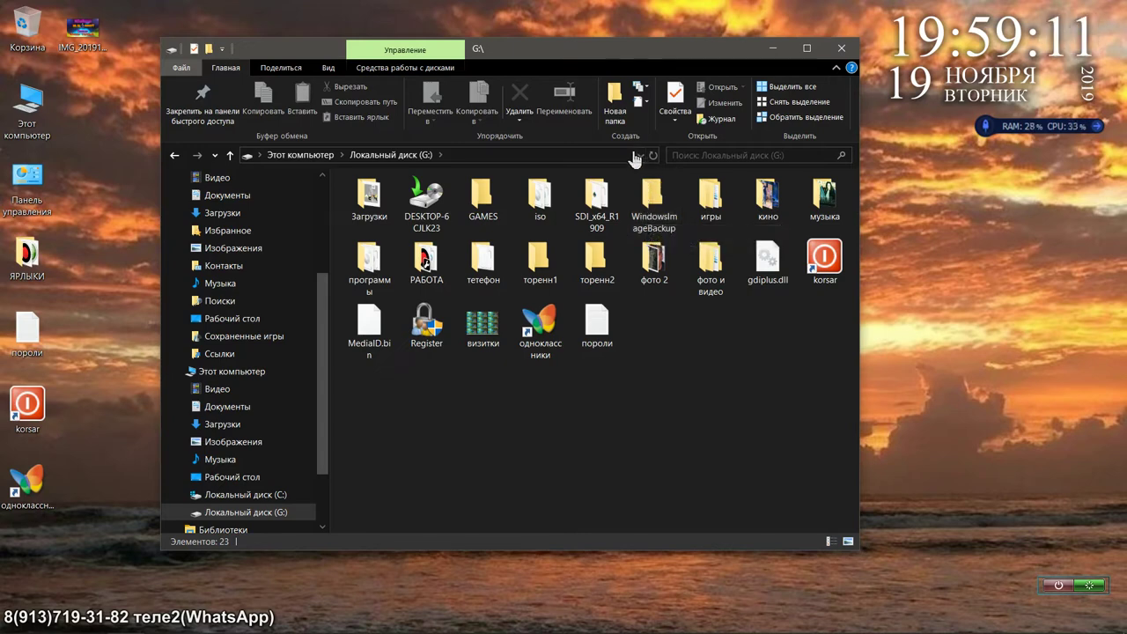
Show the hidden items on local disk G:, switch their display back off and close the window.
click(327, 69)
click(585, 119)
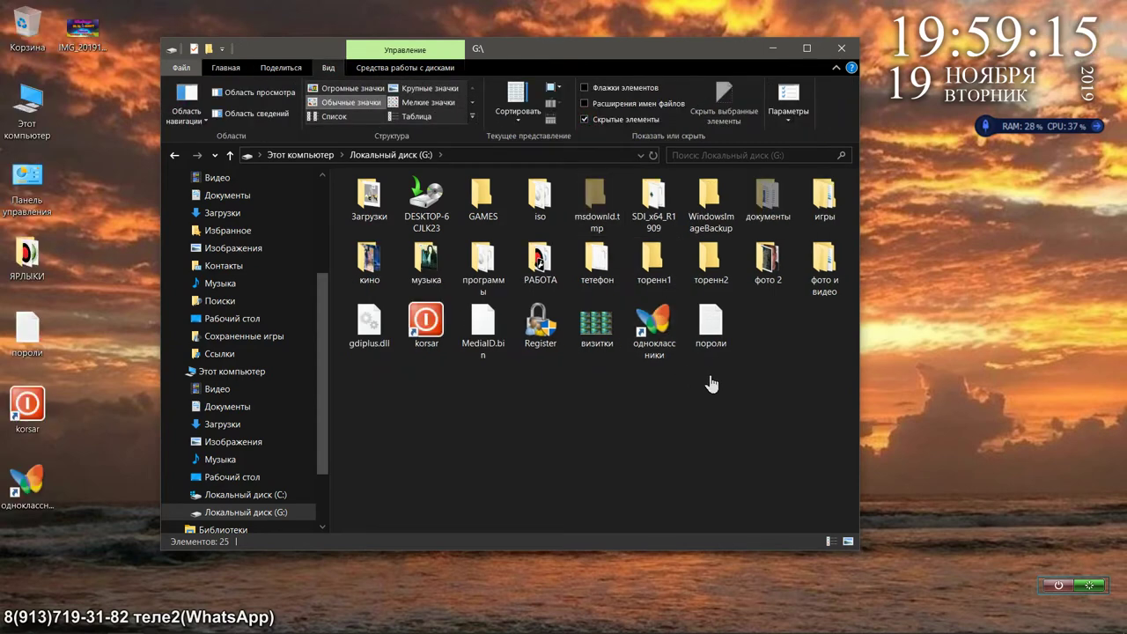
mouse_move(606, 214)
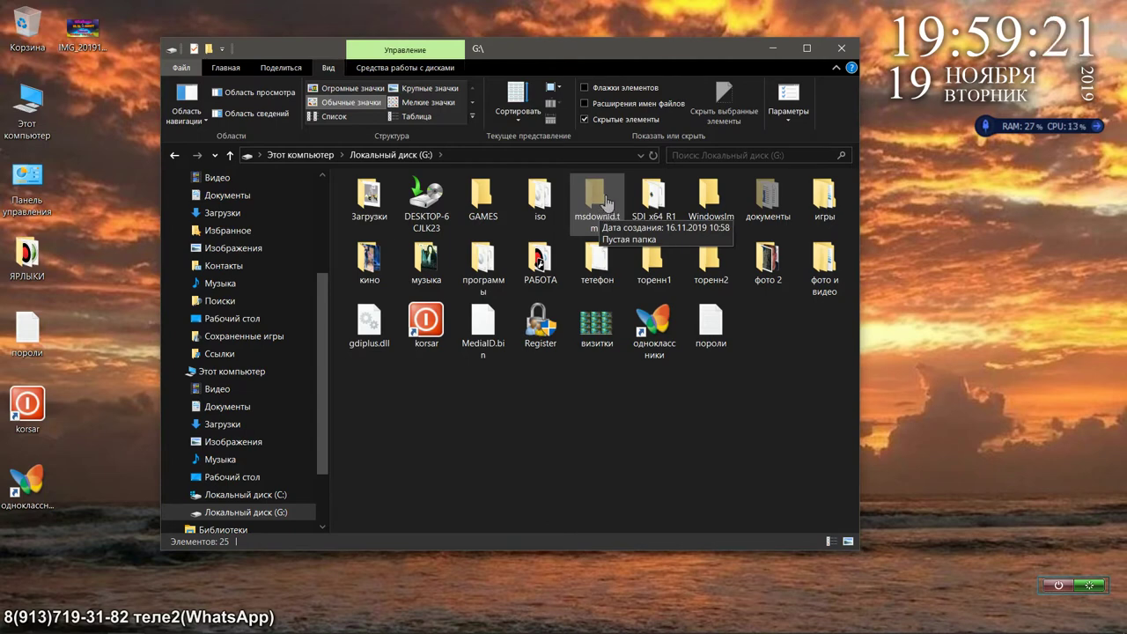
click(584, 118)
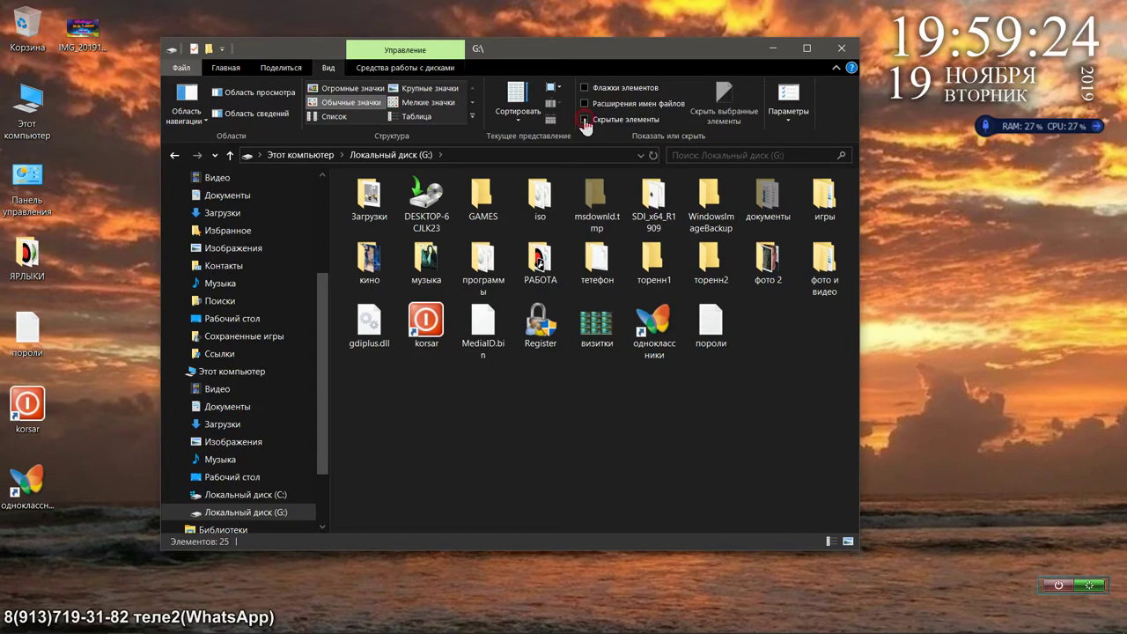
click(840, 49)
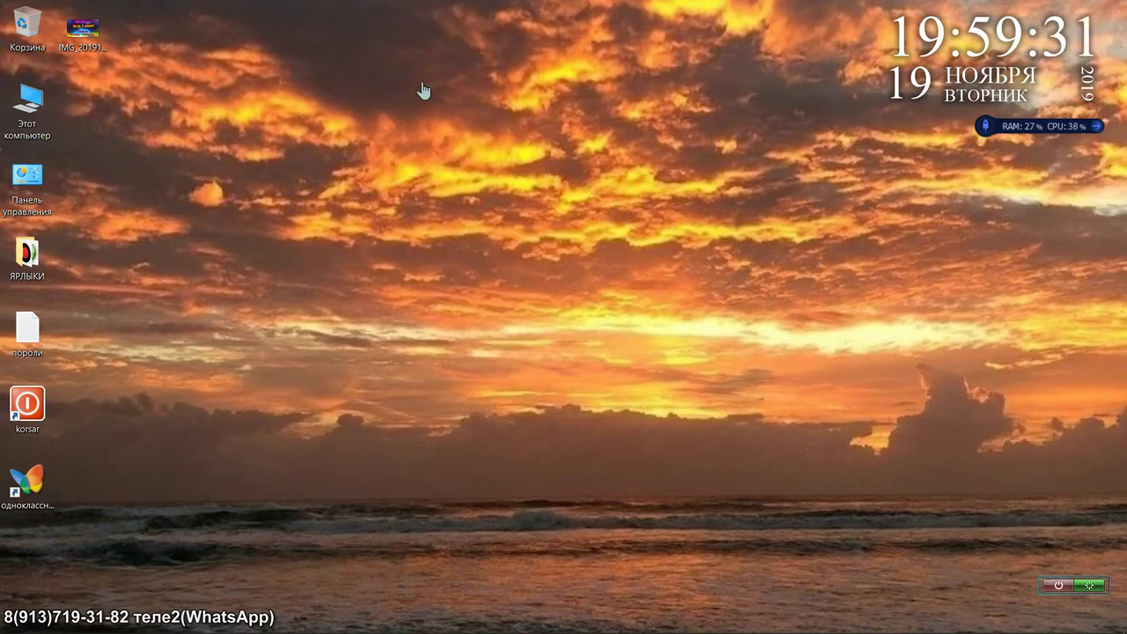
Look over the drives in This PC and examine the folders stored in Documents.
double_click(32, 106)
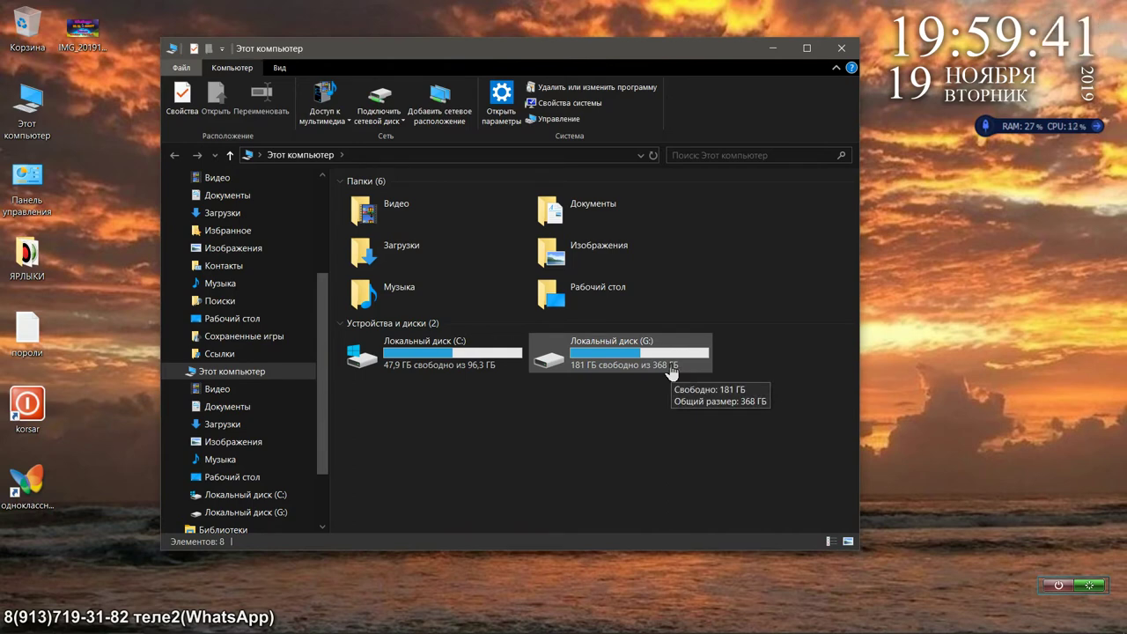
click(841, 47)
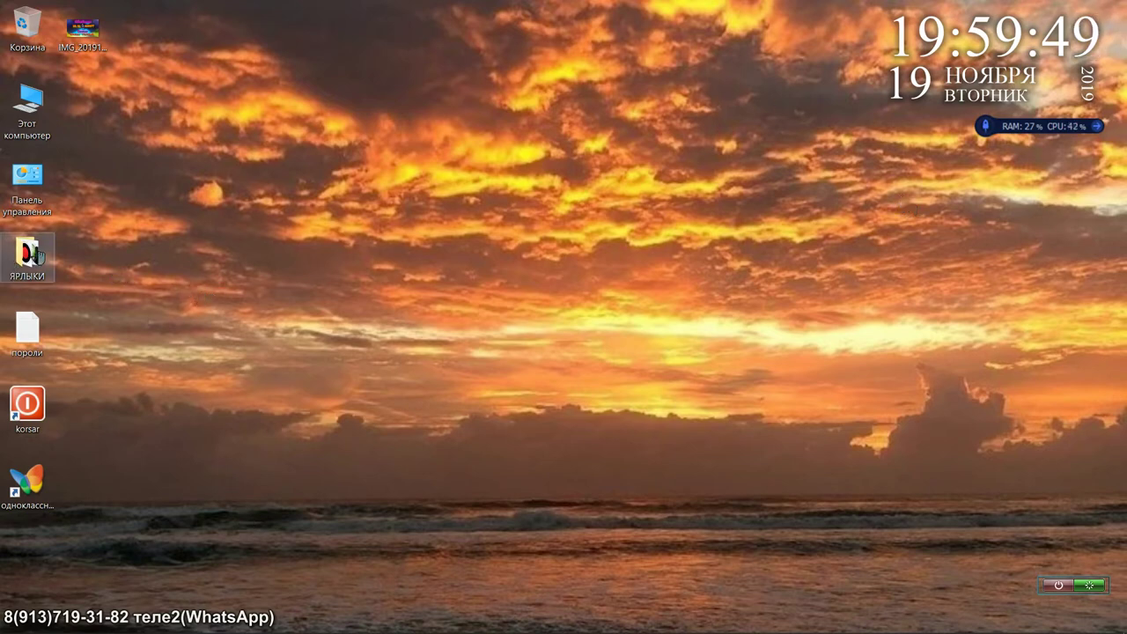
double_click(36, 107)
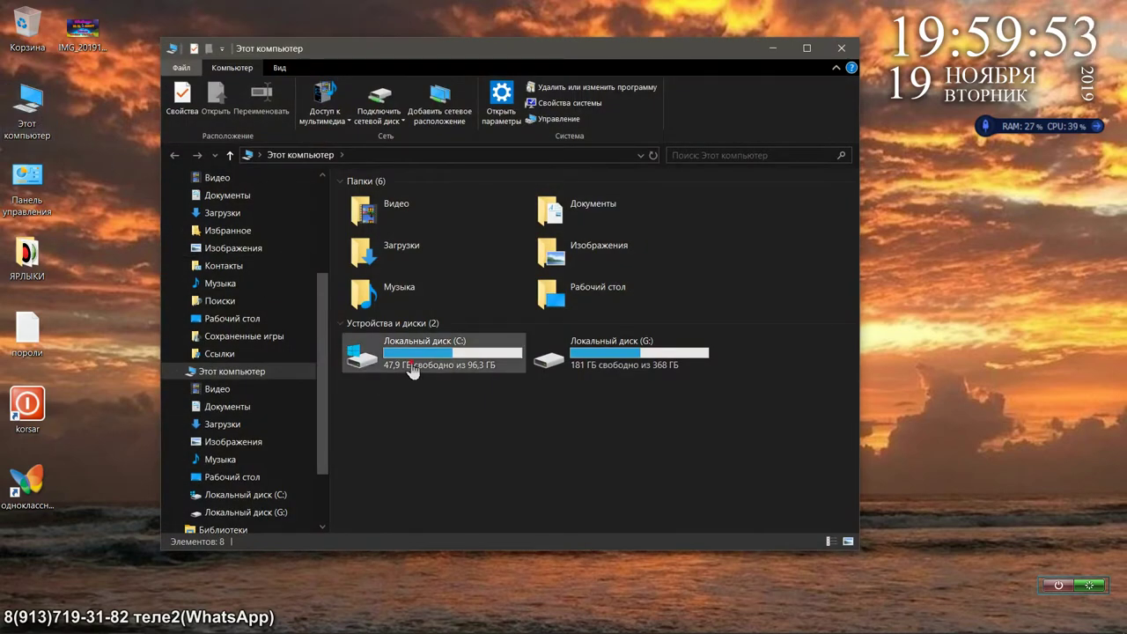
click(412, 371)
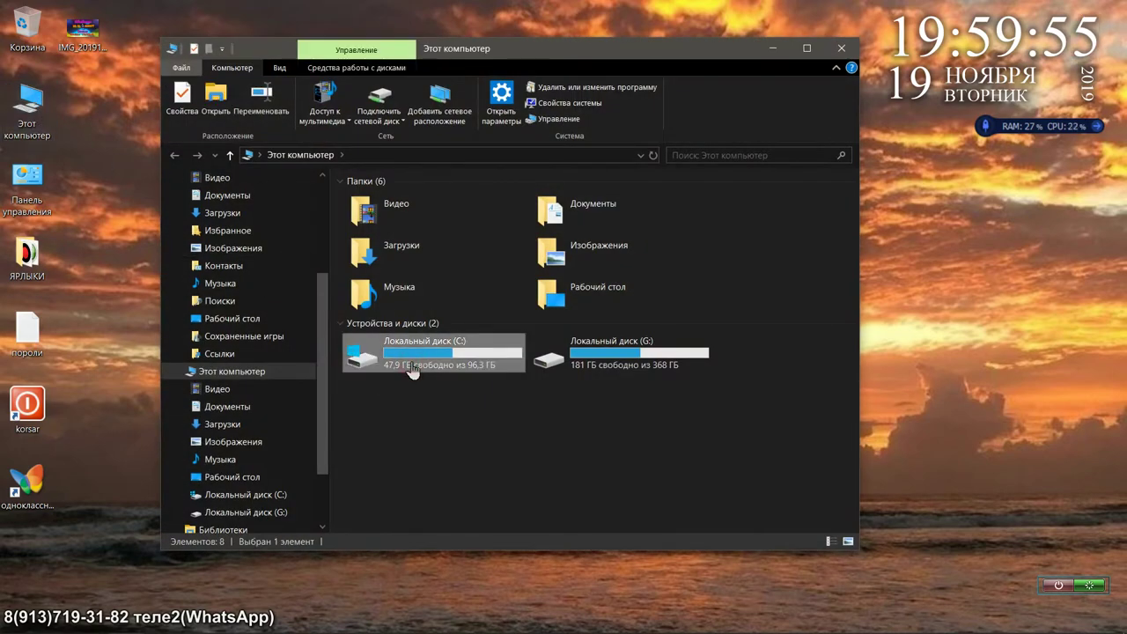
click(245, 197)
drag(370, 389, 433, 193)
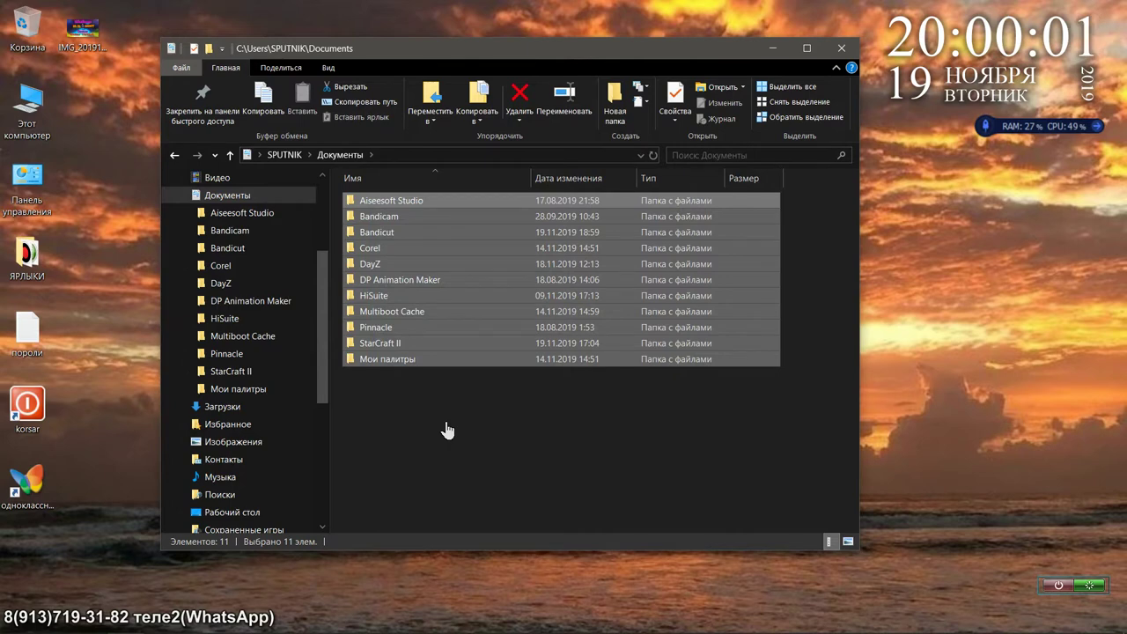
click(447, 427)
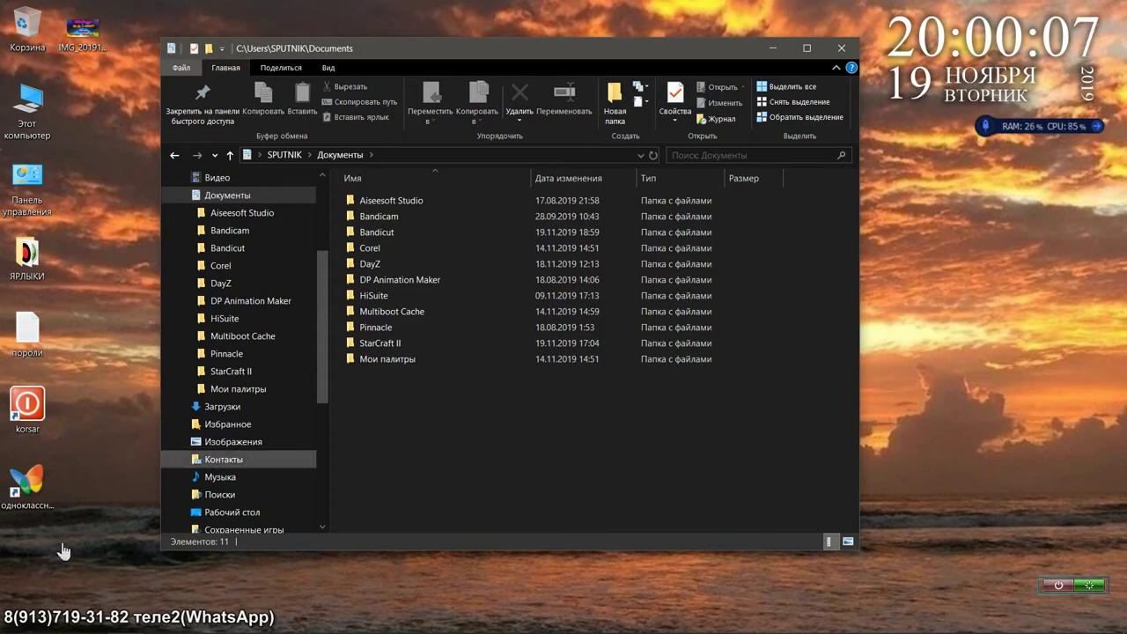
click(18, 620)
scroll(137, 555, down, 15)
scroll(135, 553, down, 20)
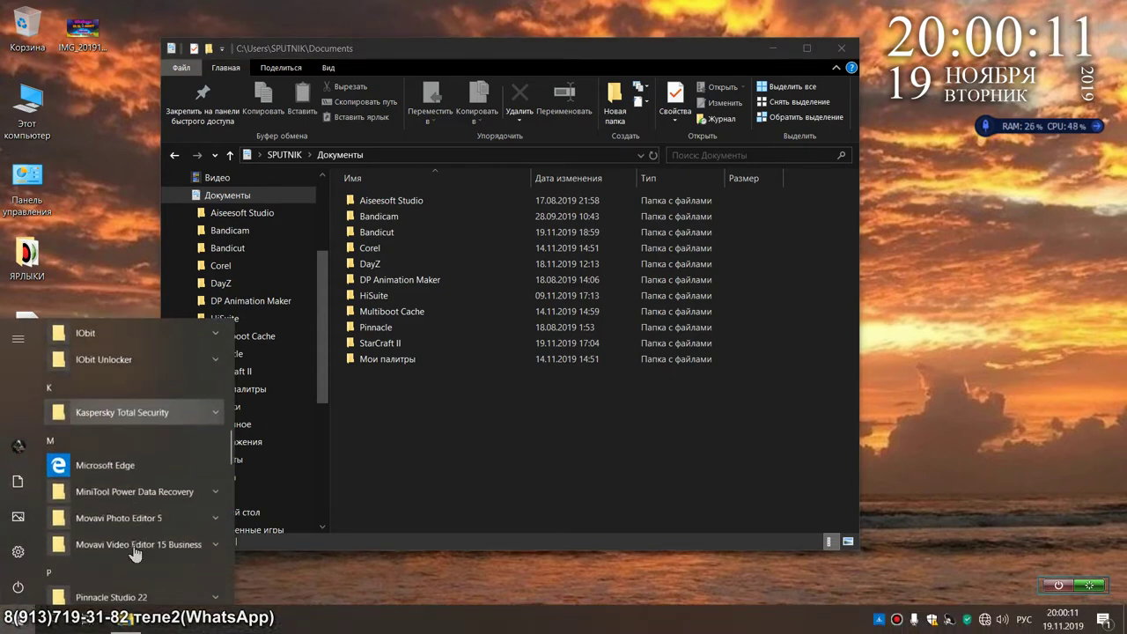
scroll(135, 553, down, 15)
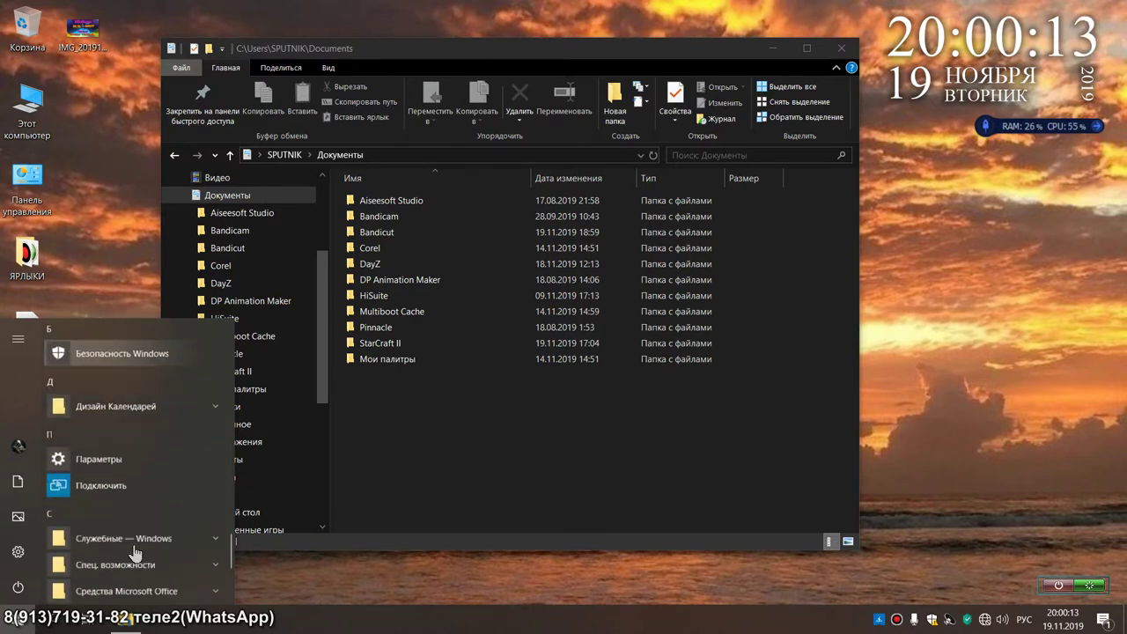
scroll(135, 553, up, 10)
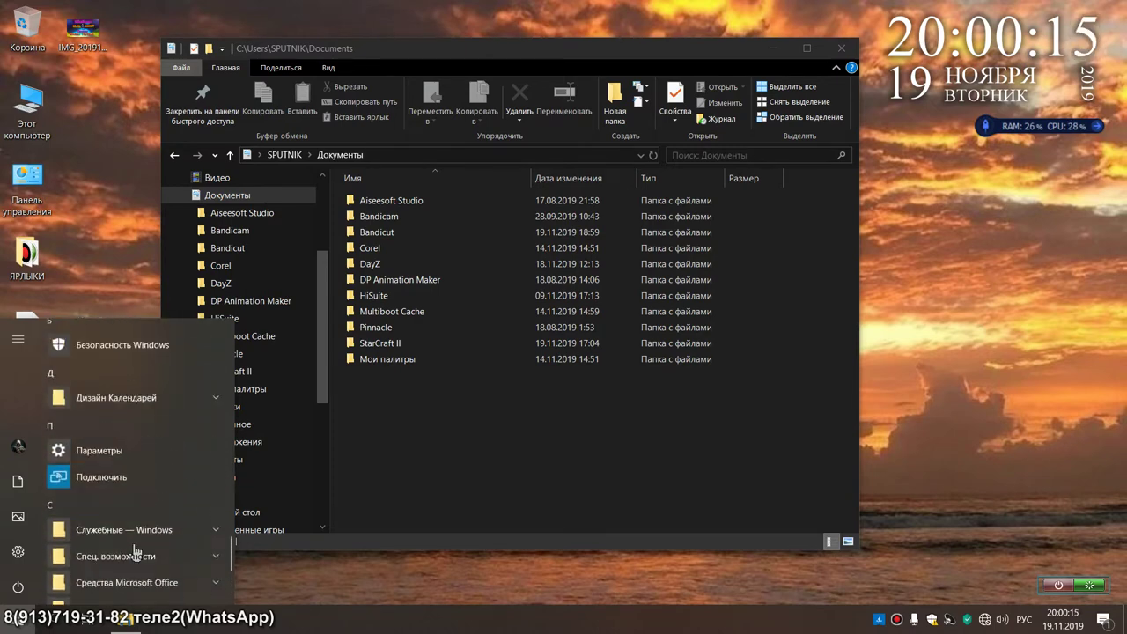
click(392, 384)
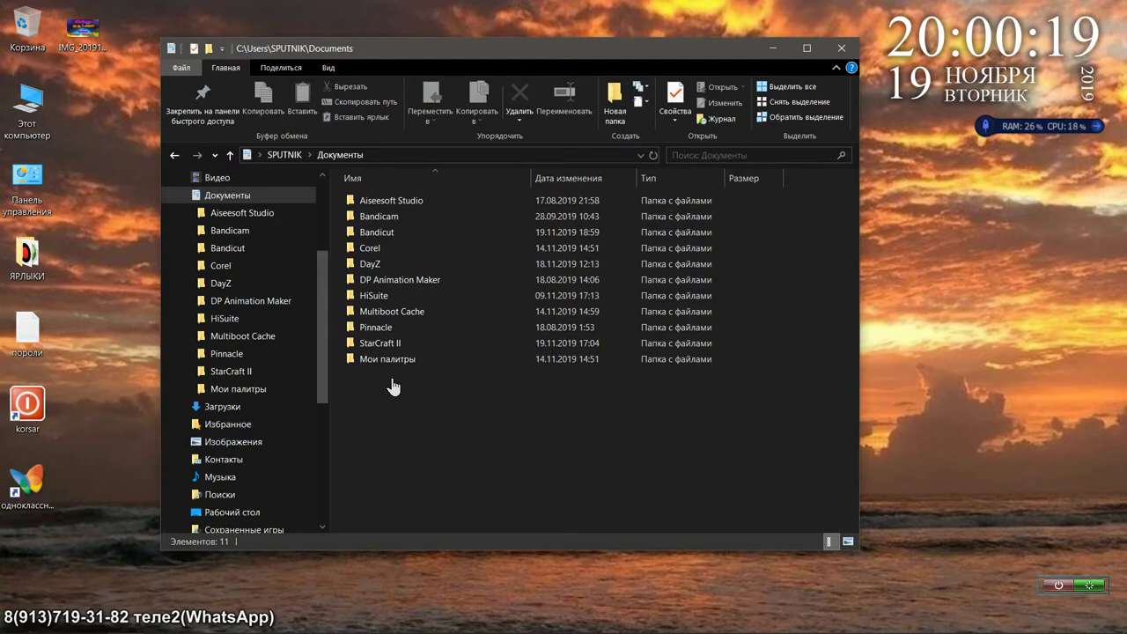
Return to This PC, open local disk G: and turn on the display of hidden items.
click(175, 155)
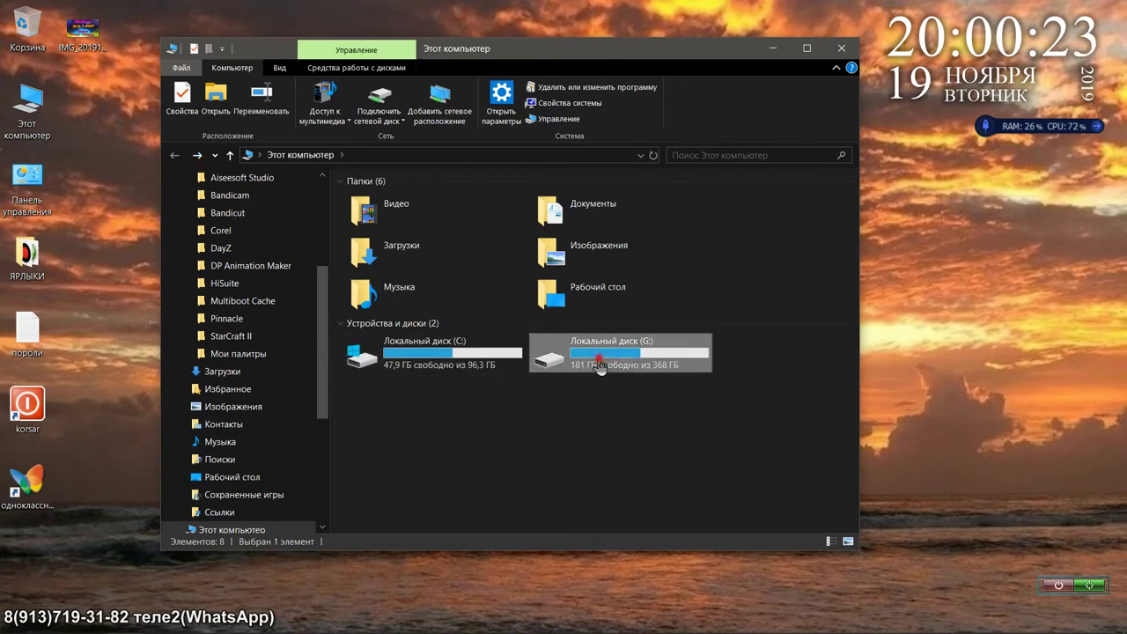
double_click(598, 363)
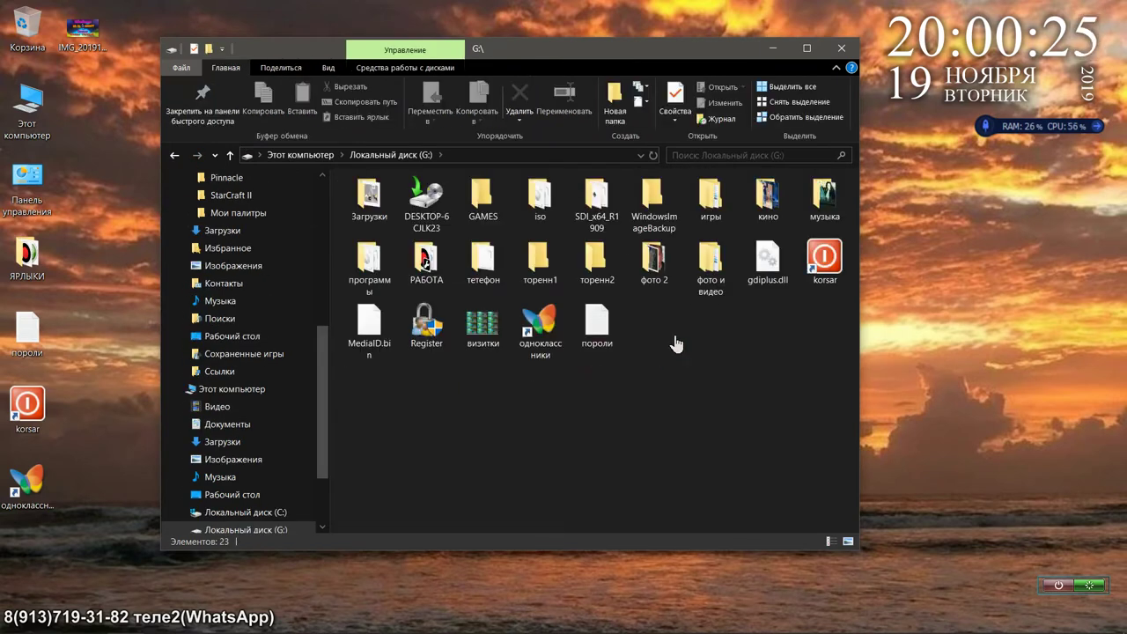
click(328, 69)
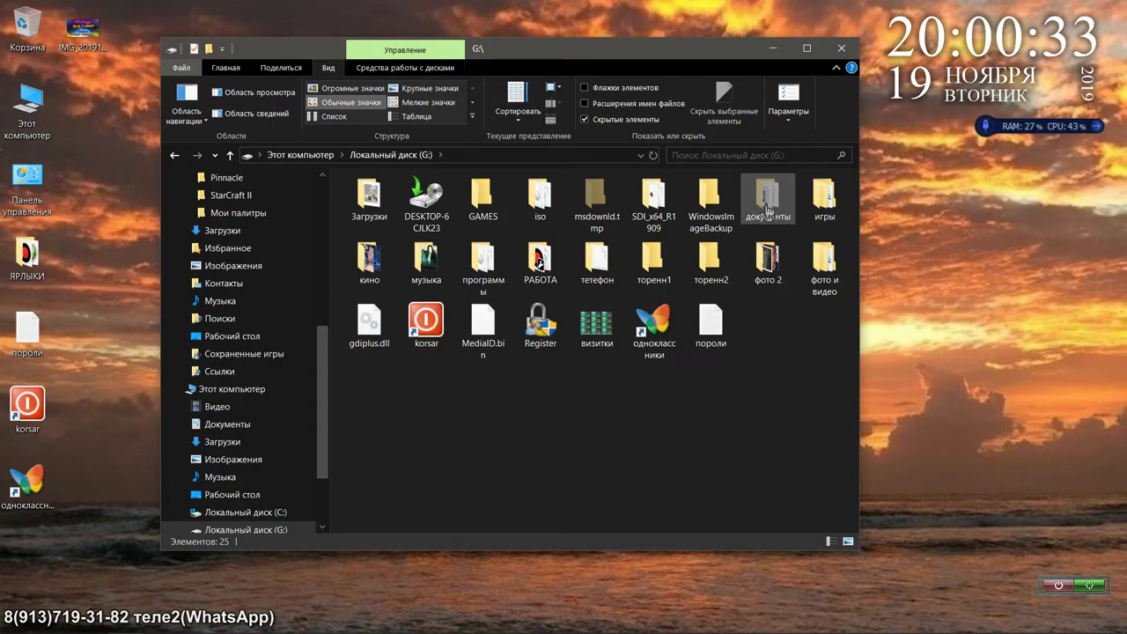
Remove the Hidden attribute from the документы folder on disk G:, applying the change to this folder only.
click(764, 206)
right_click(764, 206)
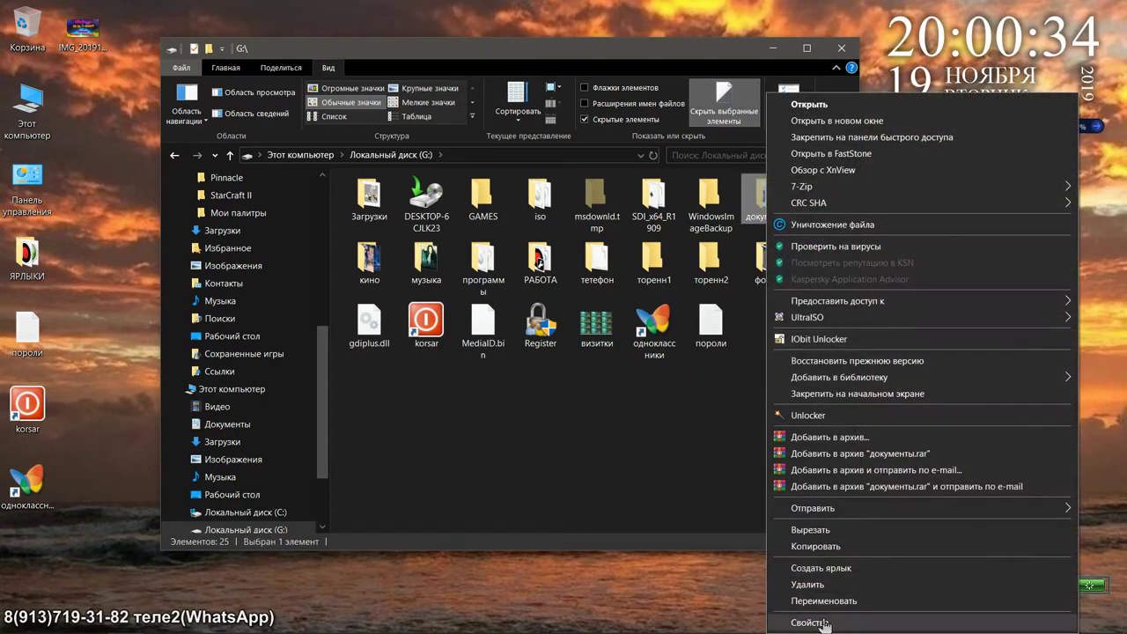
click(823, 623)
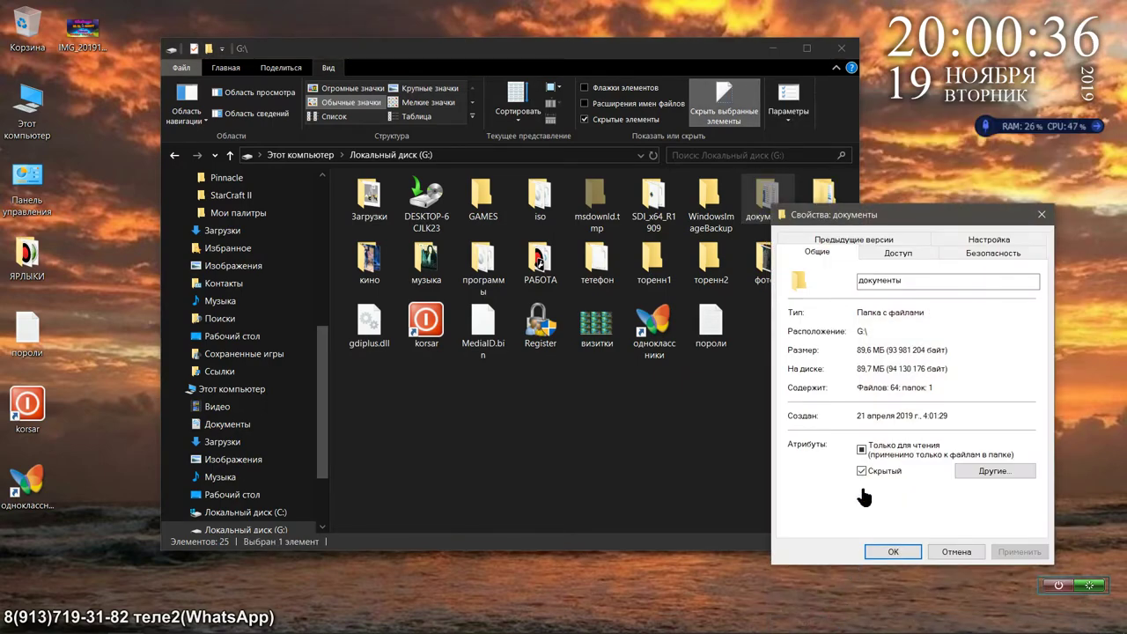
click(860, 473)
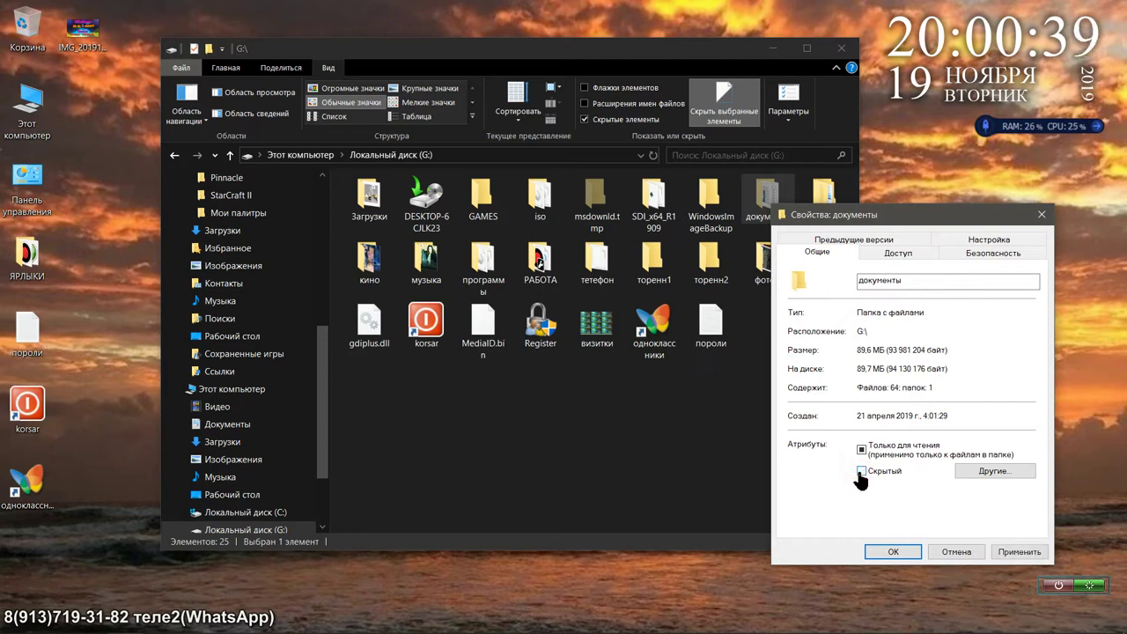
click(1019, 553)
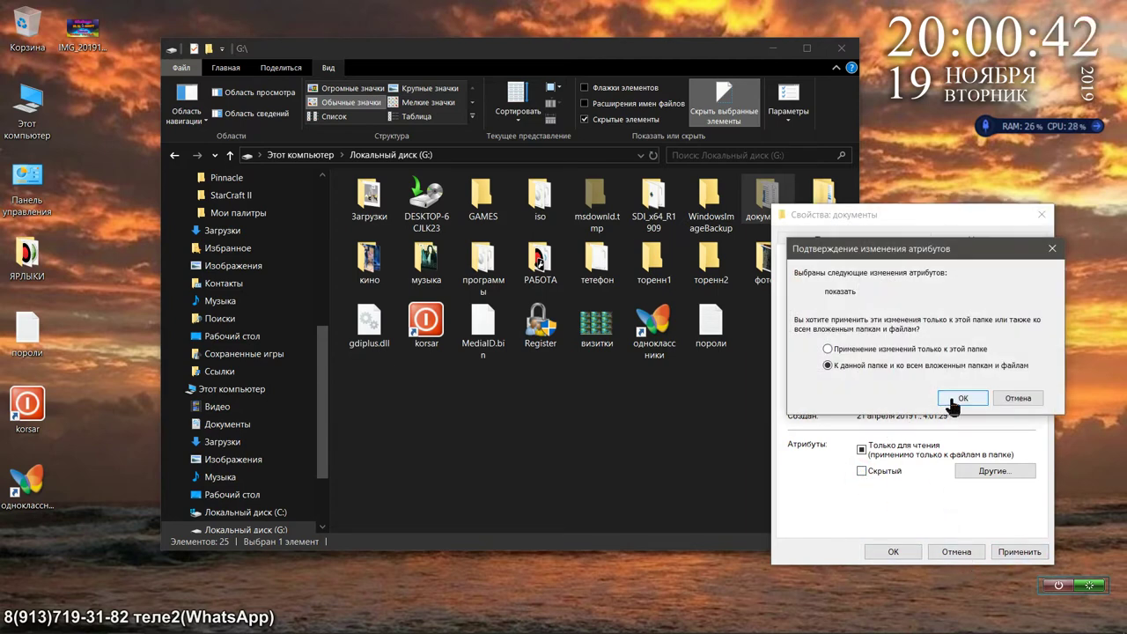
click(828, 349)
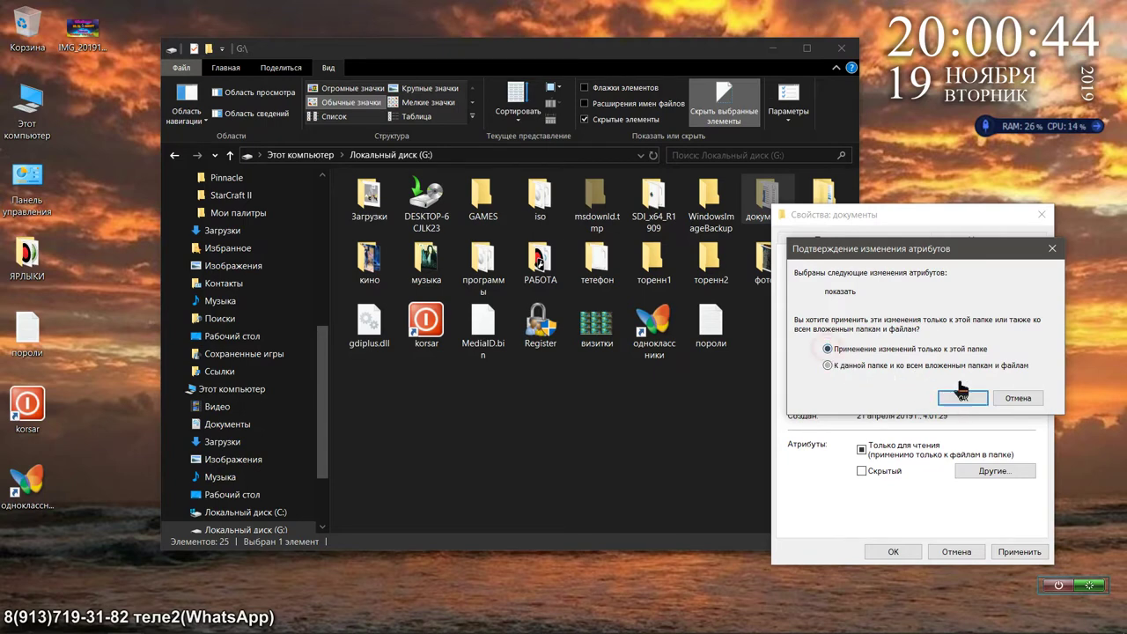
click(962, 393)
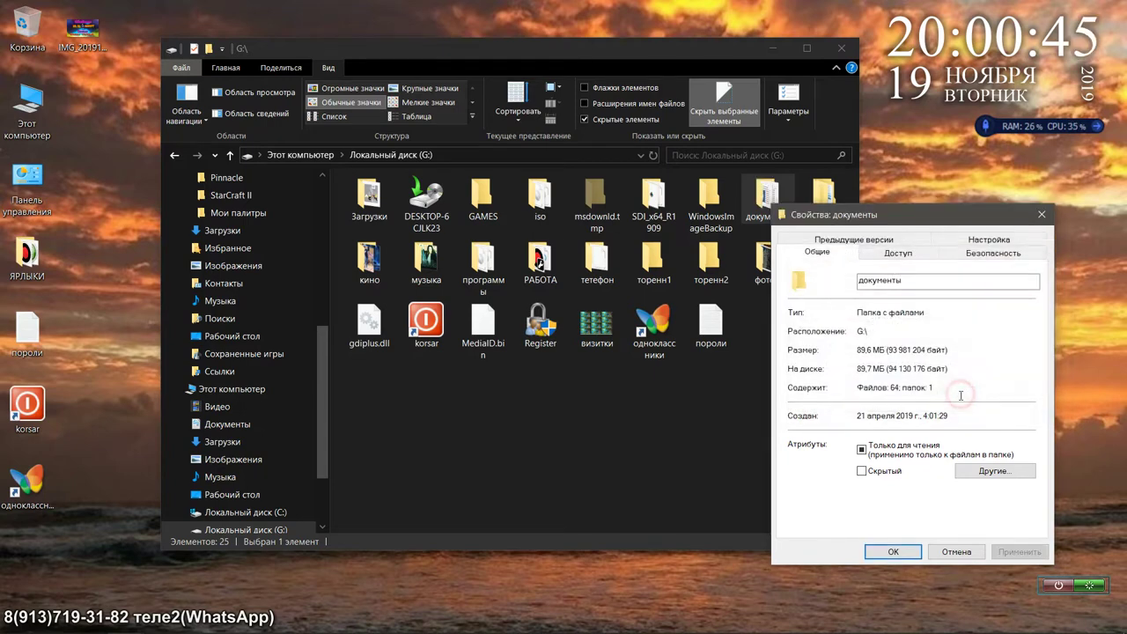
click(891, 553)
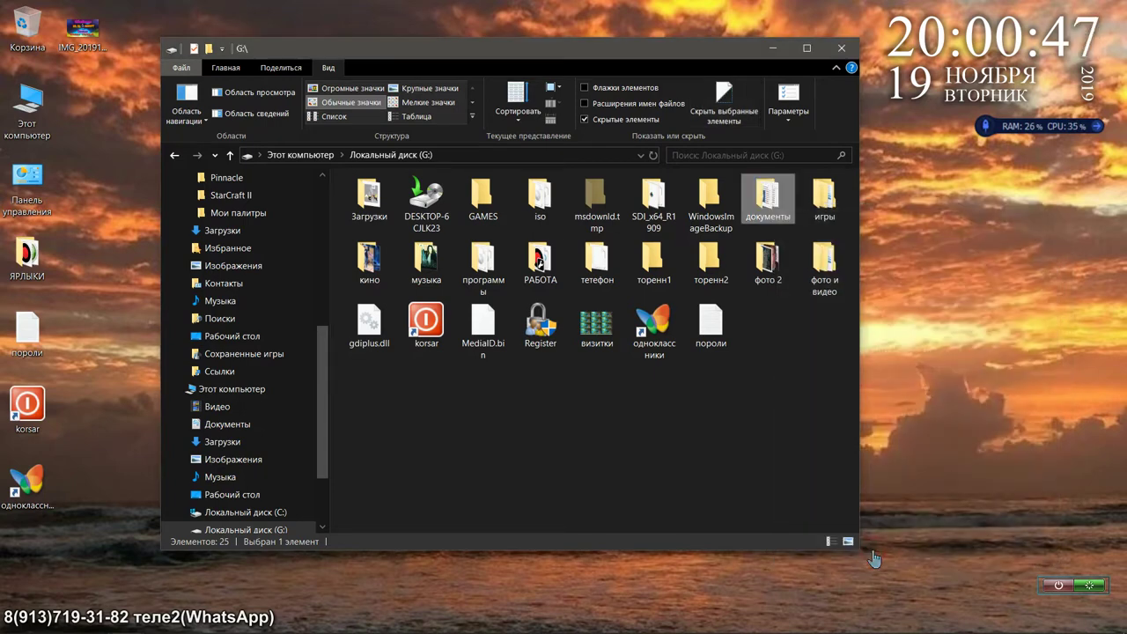
Set the Hidden attribute on the документы folder on disk G:, applying the change to this folder only.
right_click(759, 205)
click(856, 610)
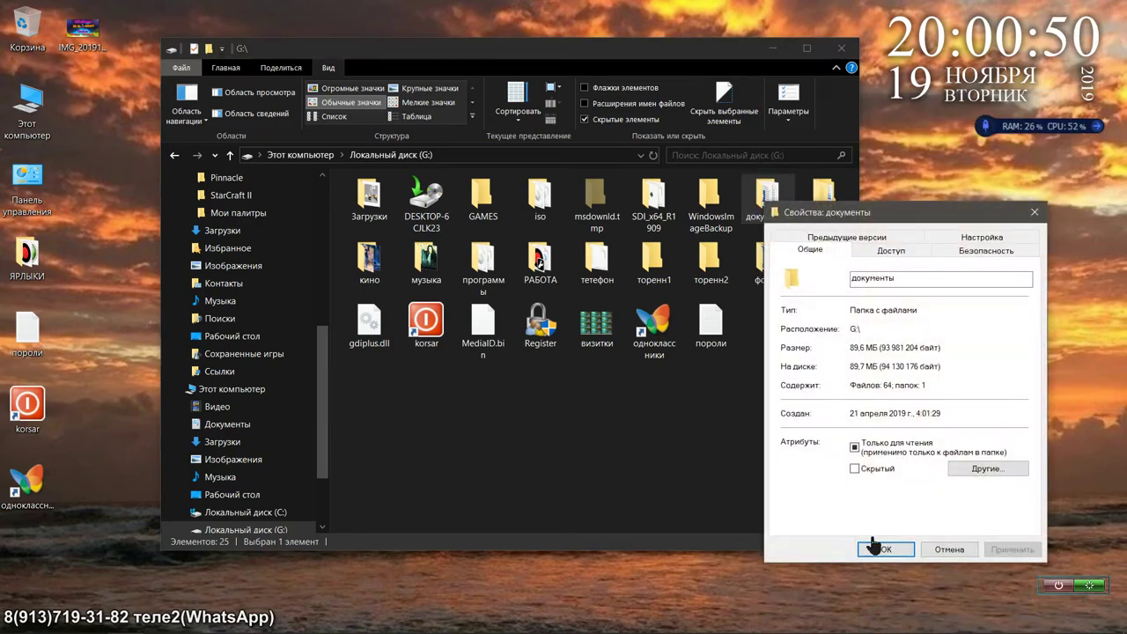
click(854, 471)
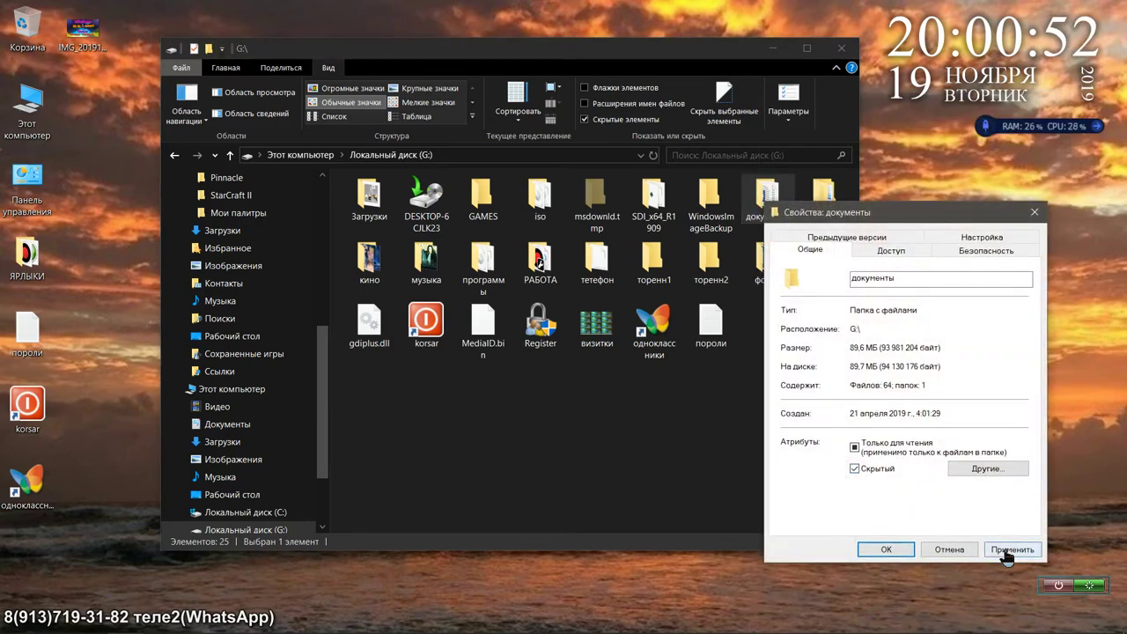
click(1012, 550)
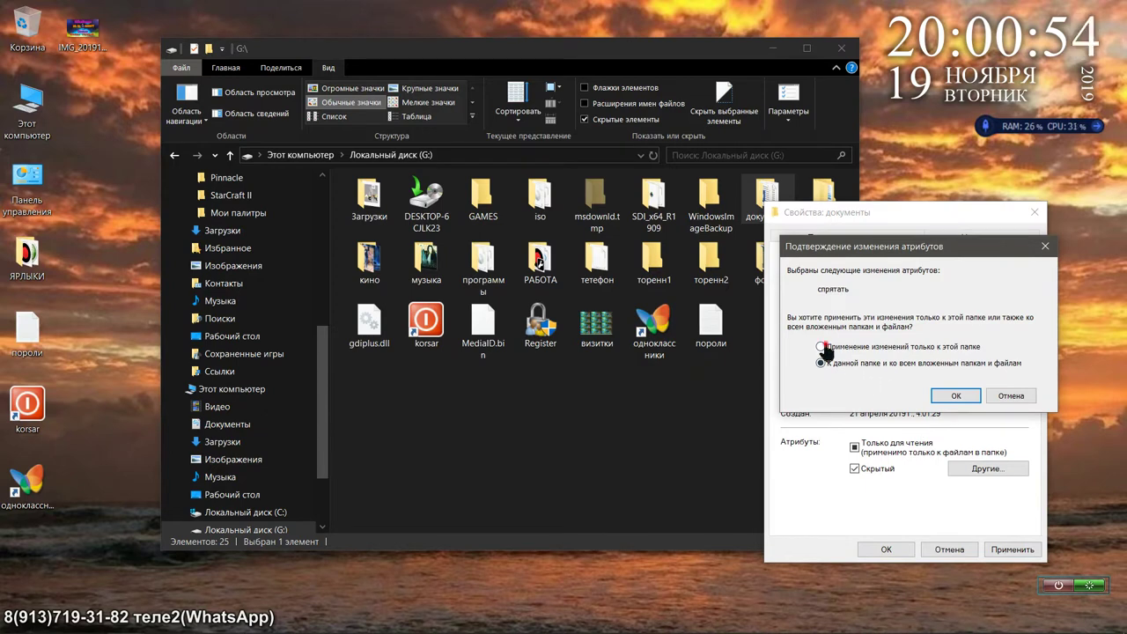
click(822, 347)
click(958, 397)
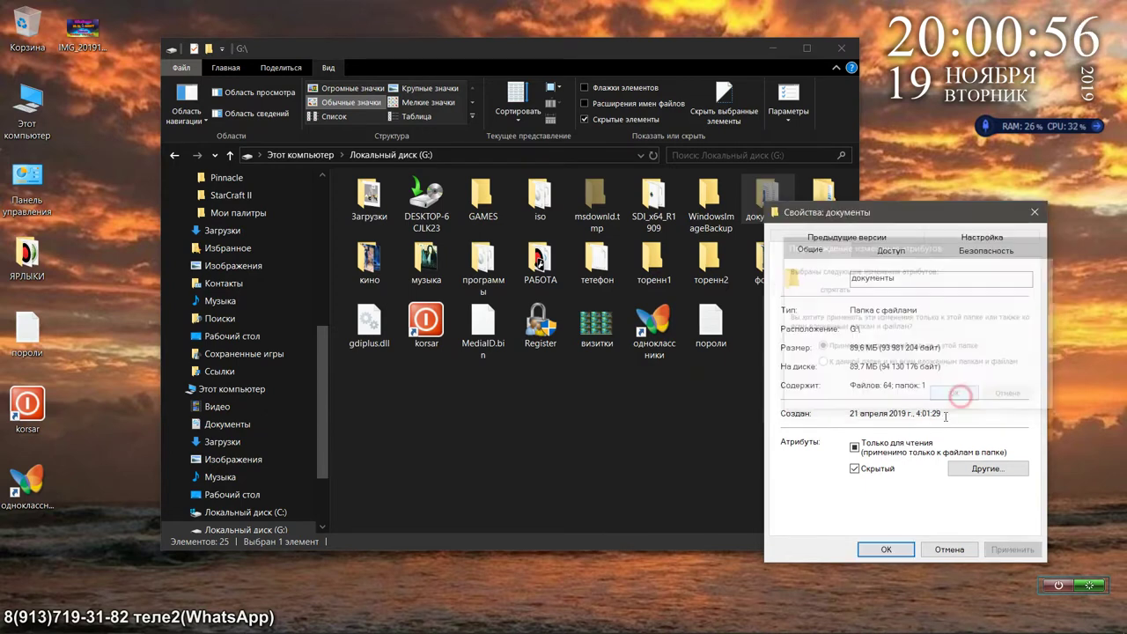
click(883, 550)
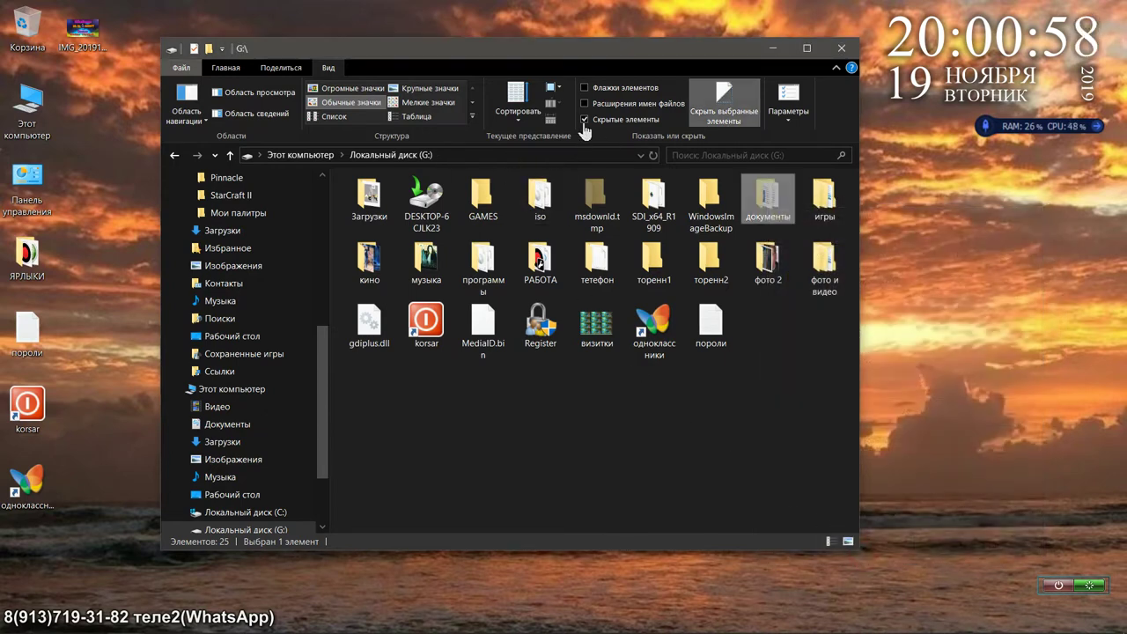
Turn off the display of hidden items on disk G: and close the folder window.
click(583, 119)
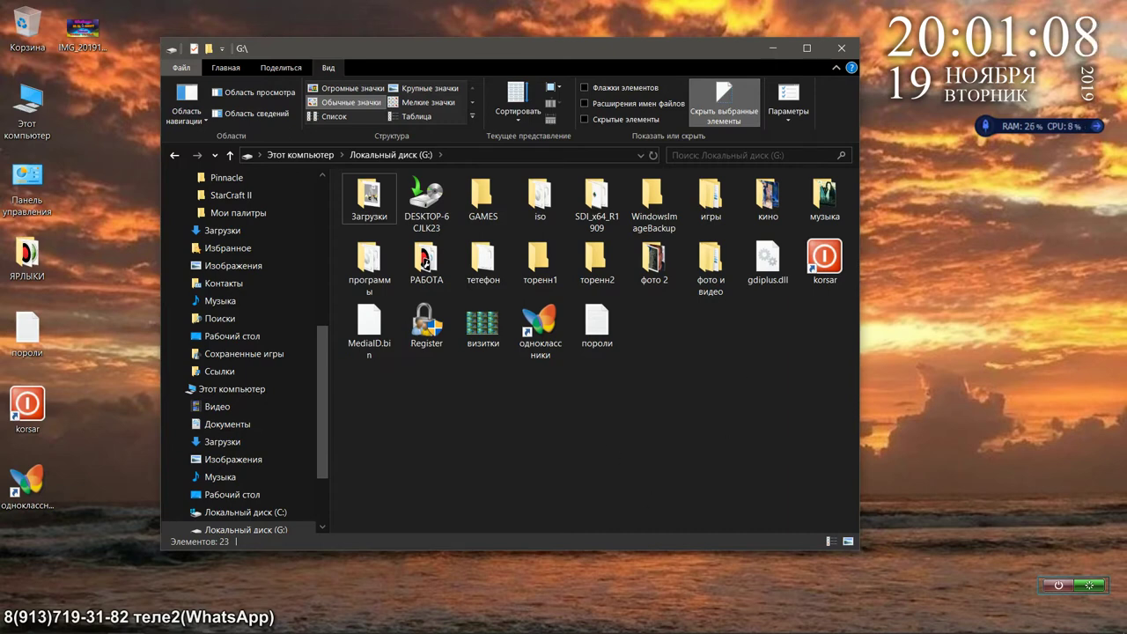
click(966, 621)
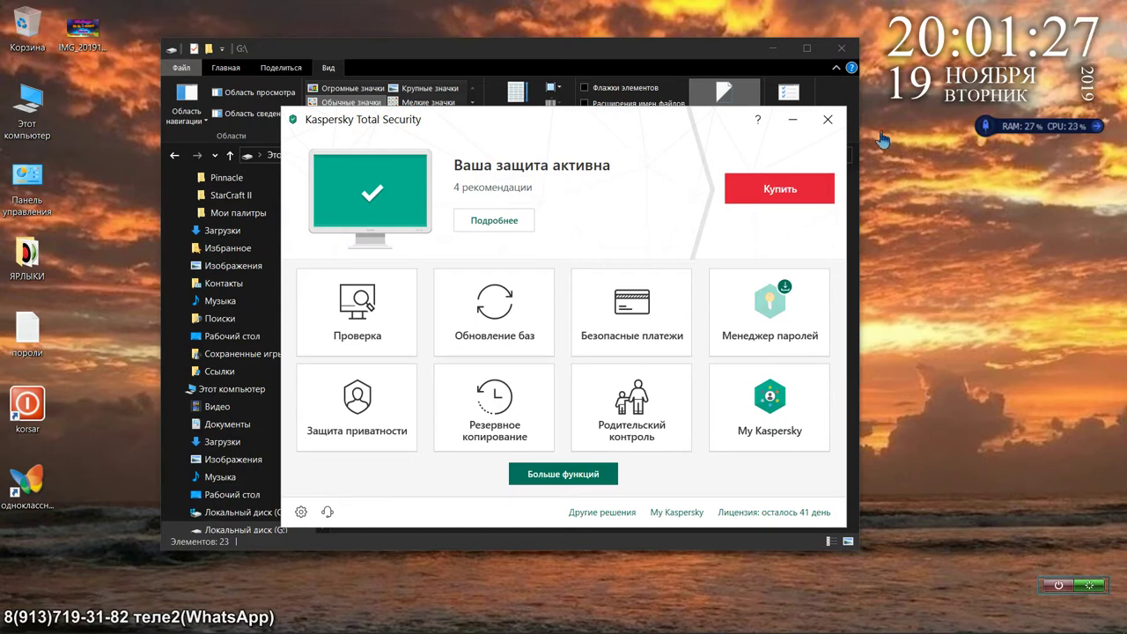
click(828, 120)
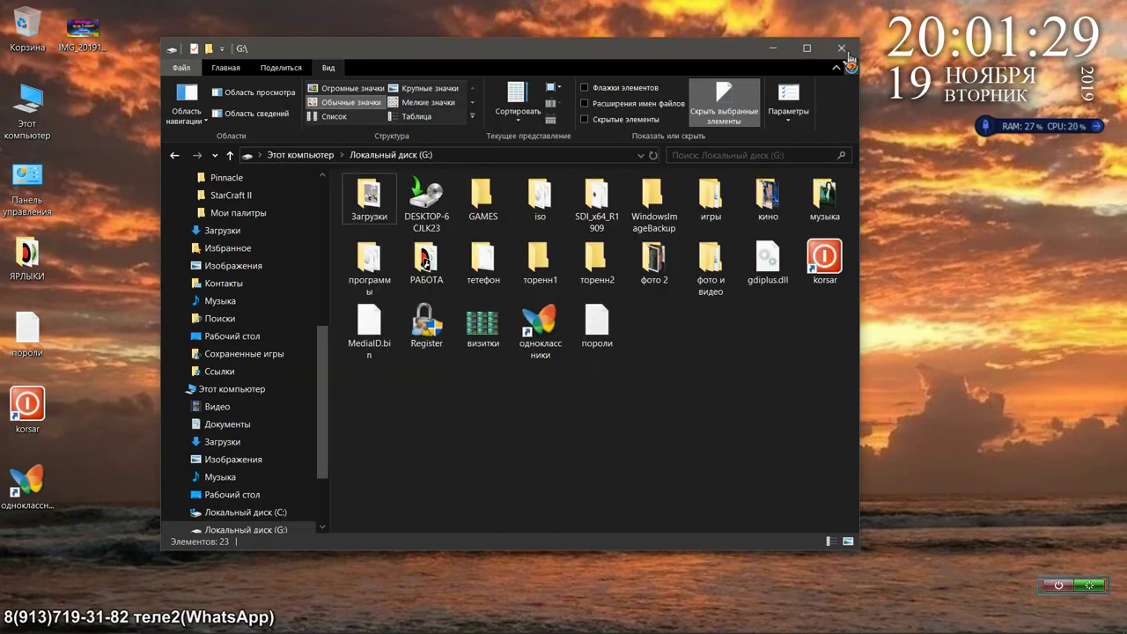
click(847, 51)
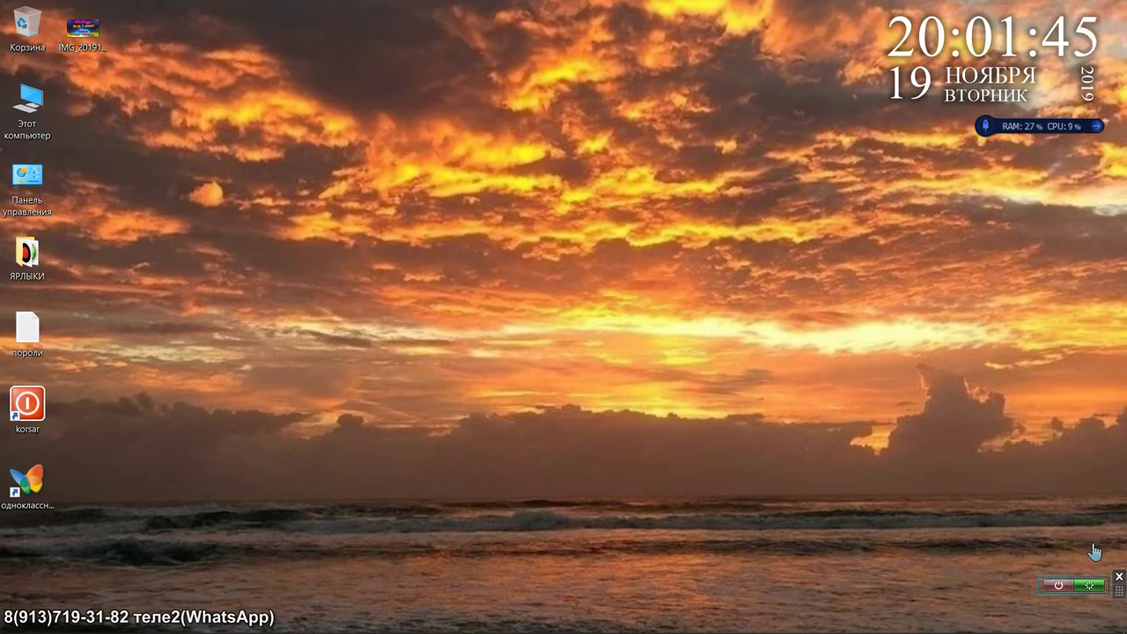
Clear all notifications in the action center and open the full Windows settings.
mouse_move(1097, 631)
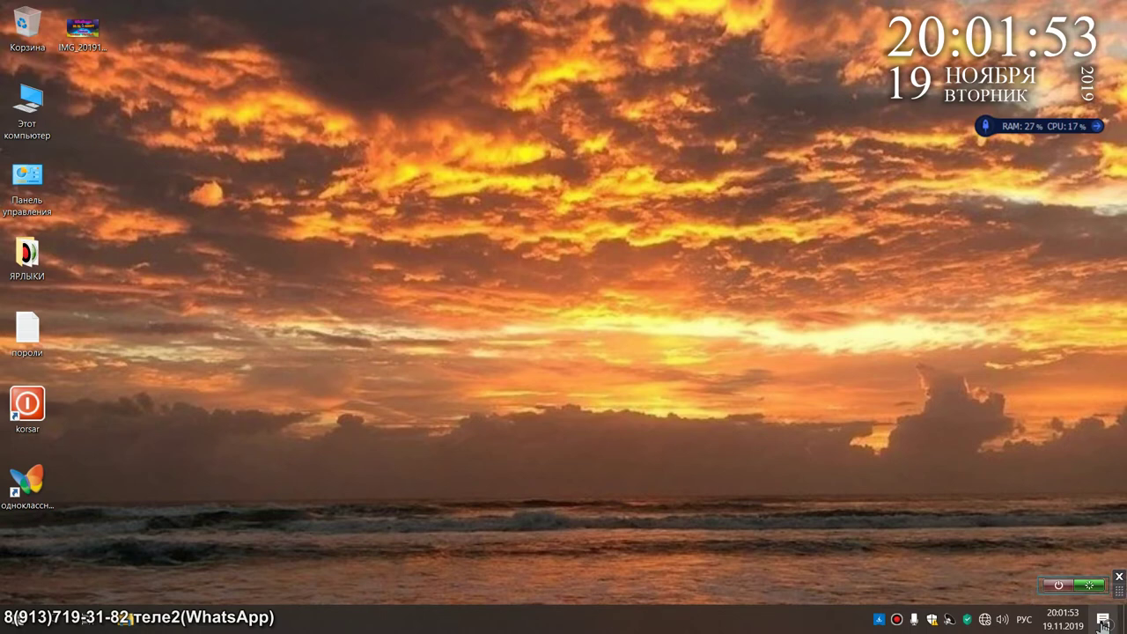
click(1103, 623)
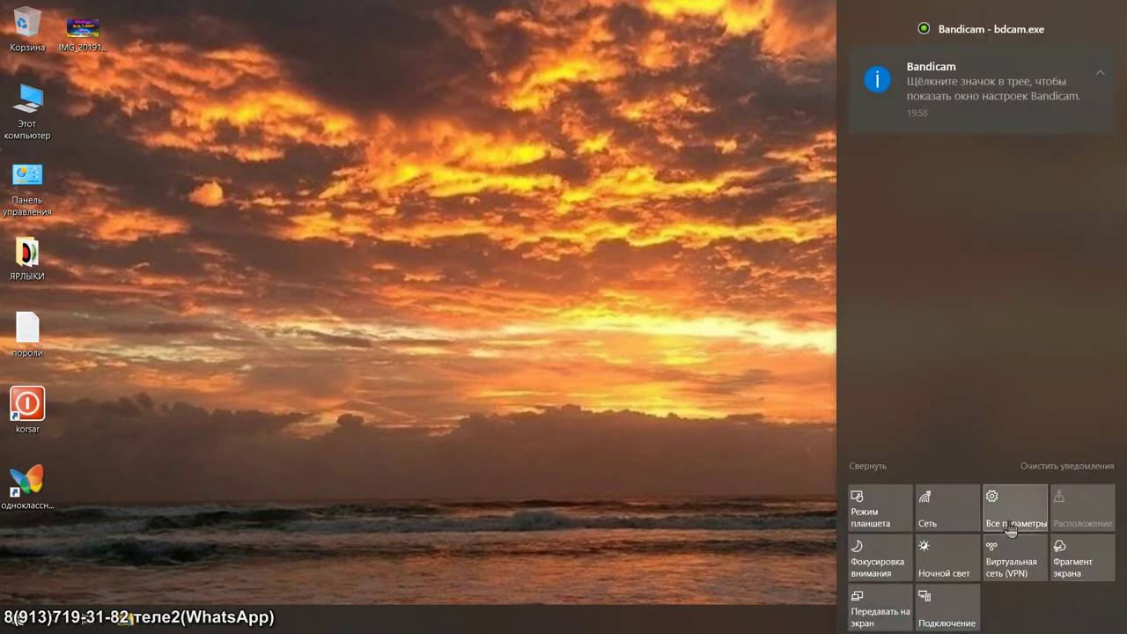
click(1061, 463)
click(1024, 518)
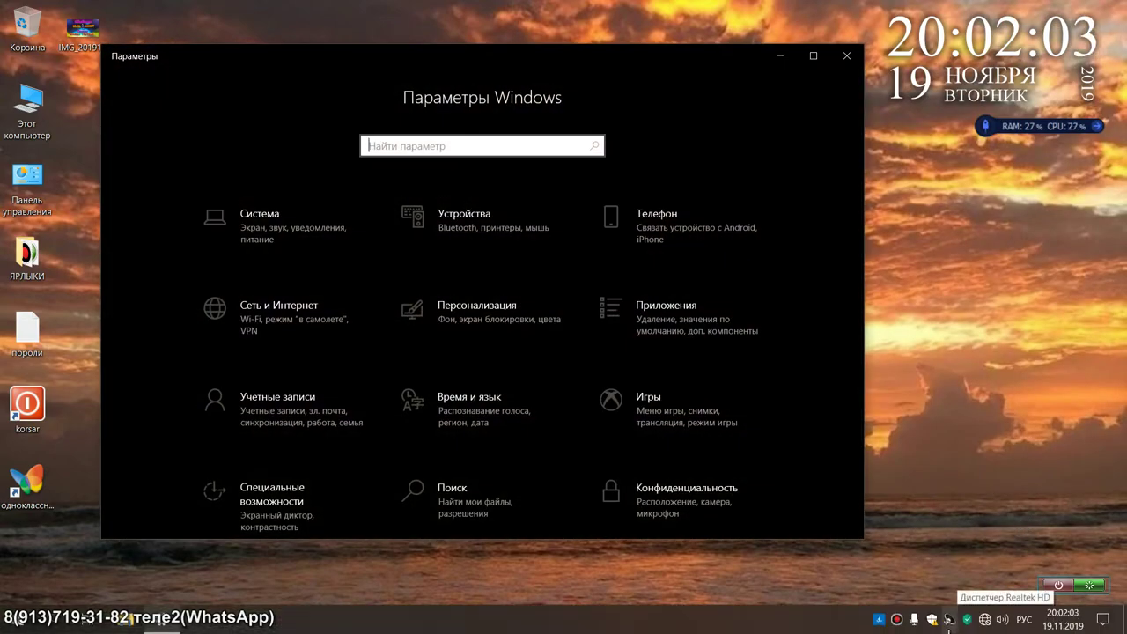
Open the Восстановление page under Обновление и безопасность and bring up its Особые варианты загрузки section.
scroll(654, 504, down, 2)
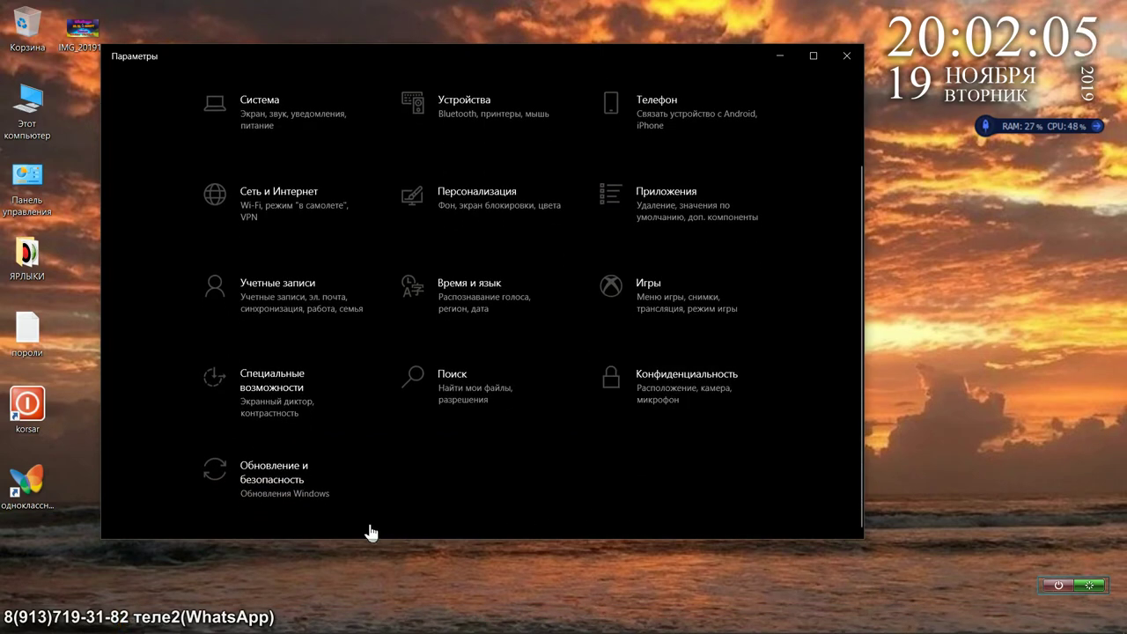
click(300, 484)
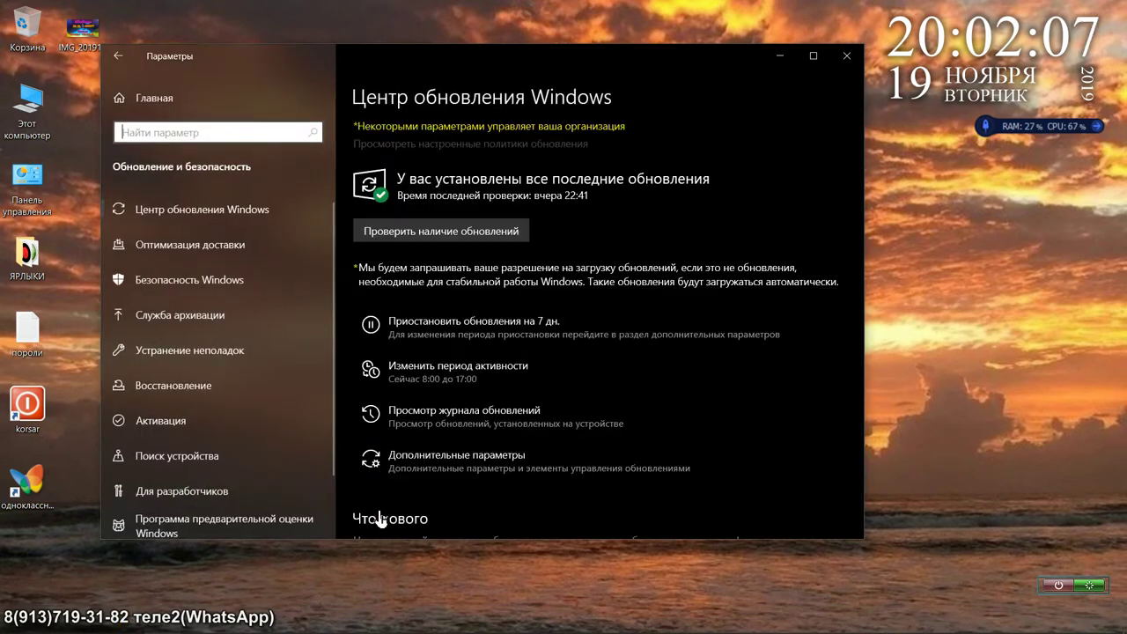
scroll(468, 498, down, 3)
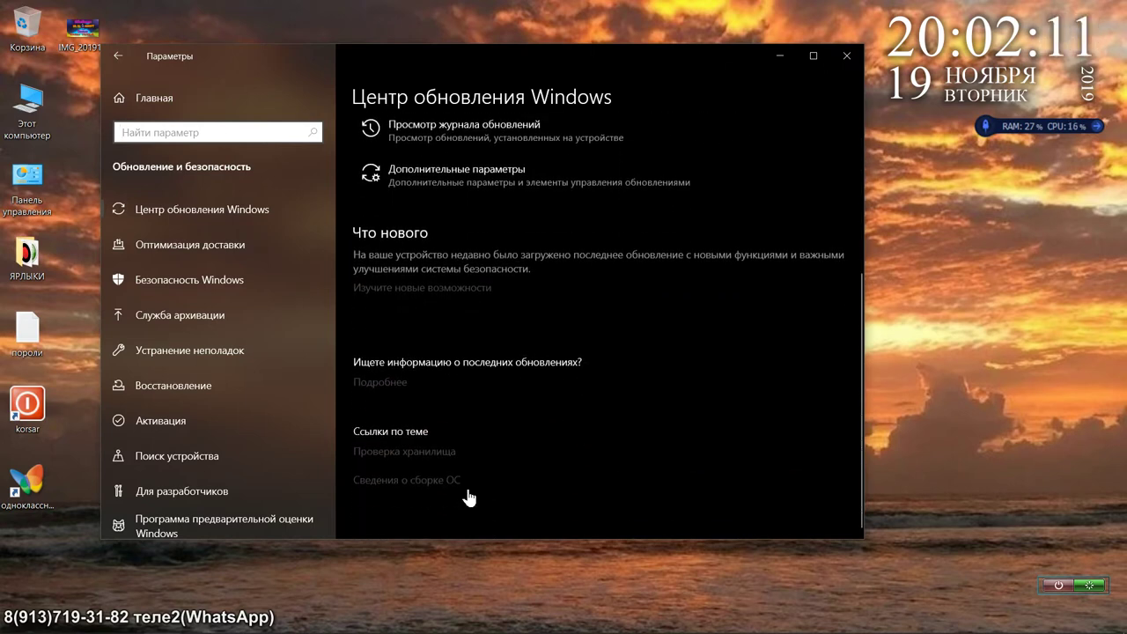
click(238, 385)
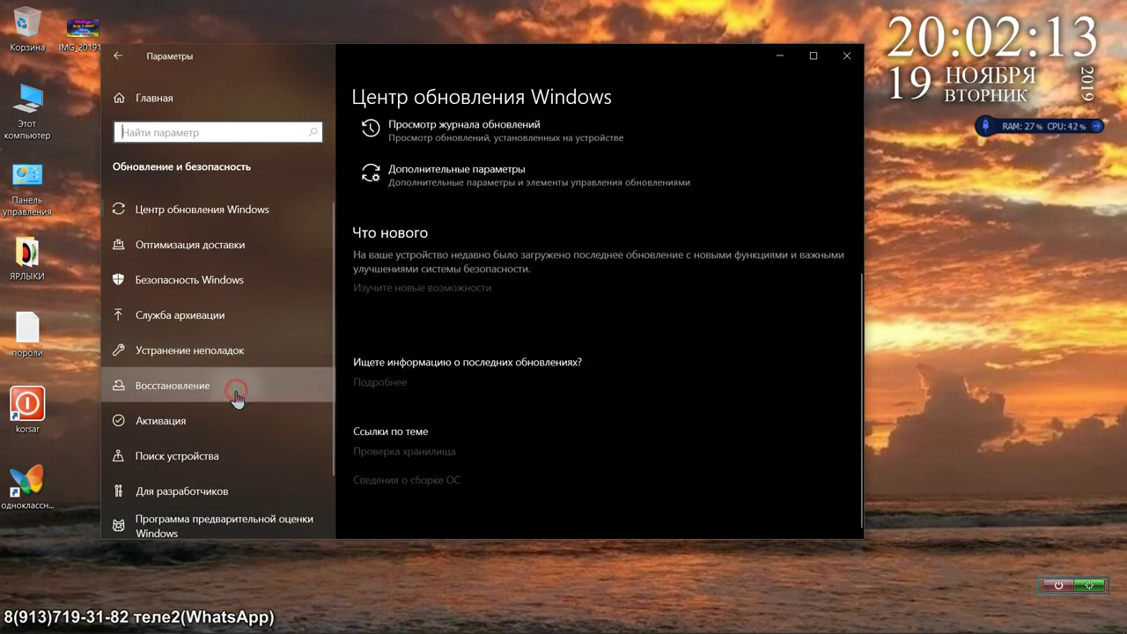
scroll(443, 453, down, 2)
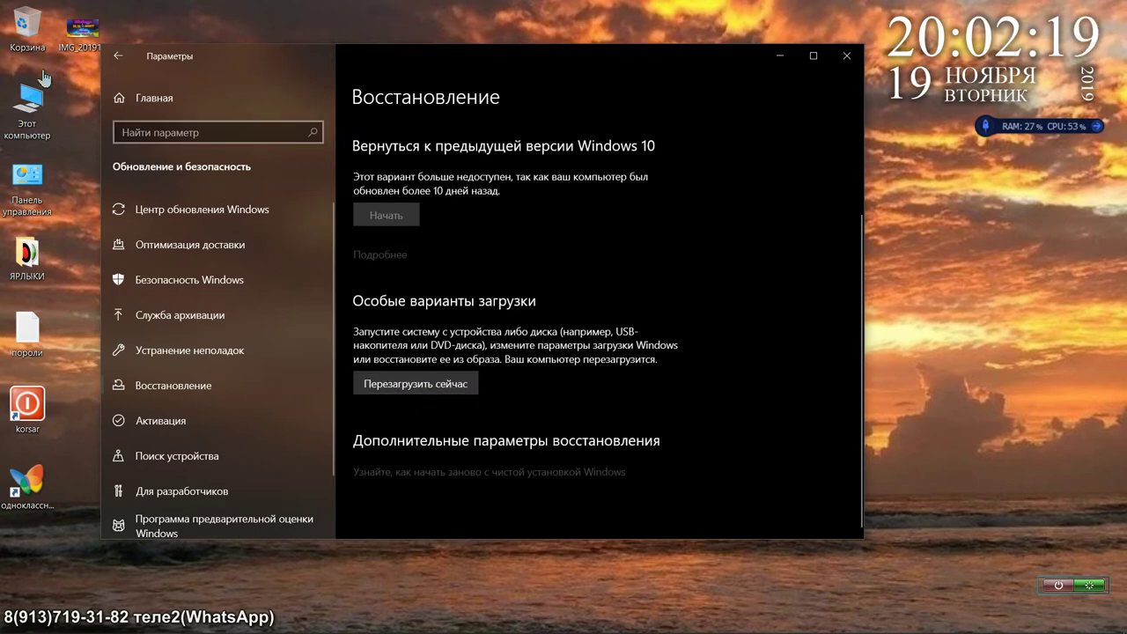
Open disk G: from This PC to check its visible folders, and close the window again.
click(15, 99)
double_click(15, 99)
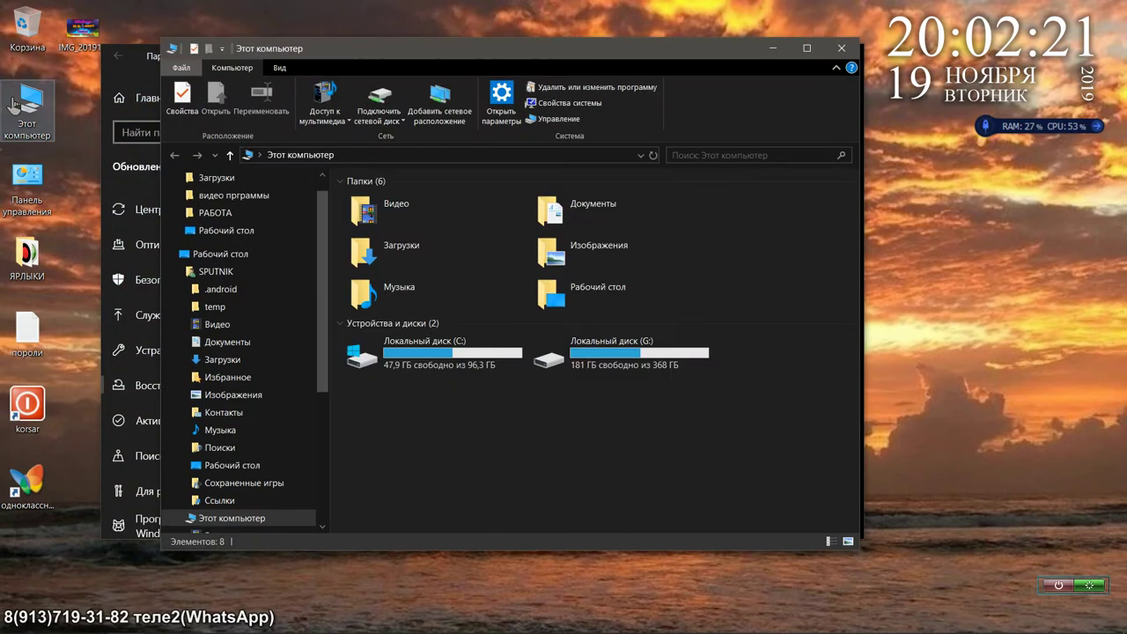
double_click(619, 368)
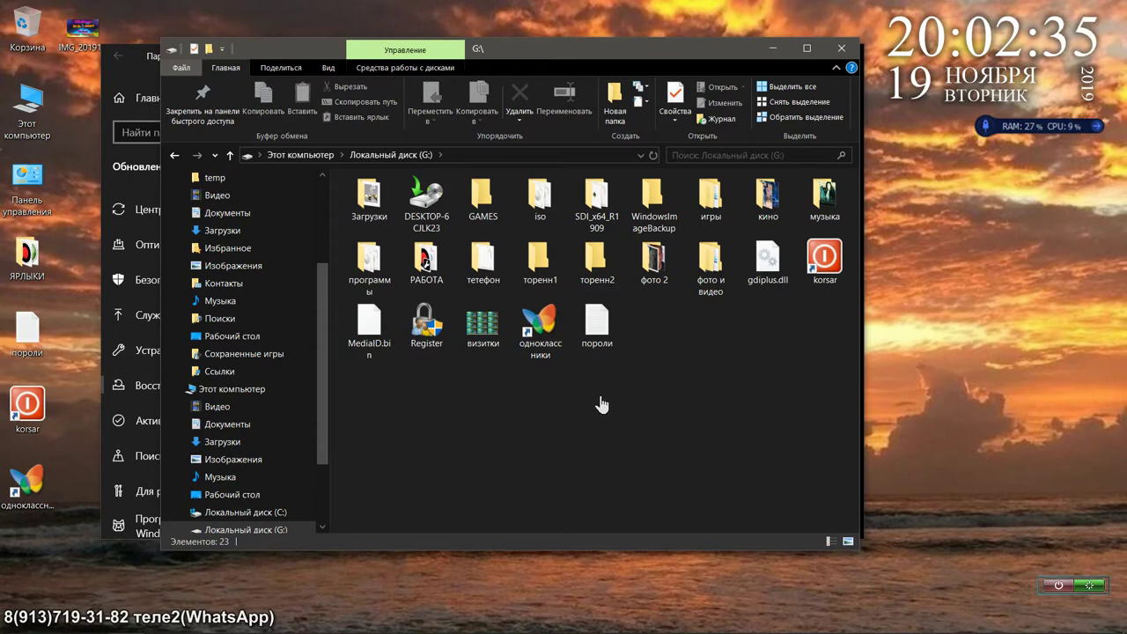
click(842, 48)
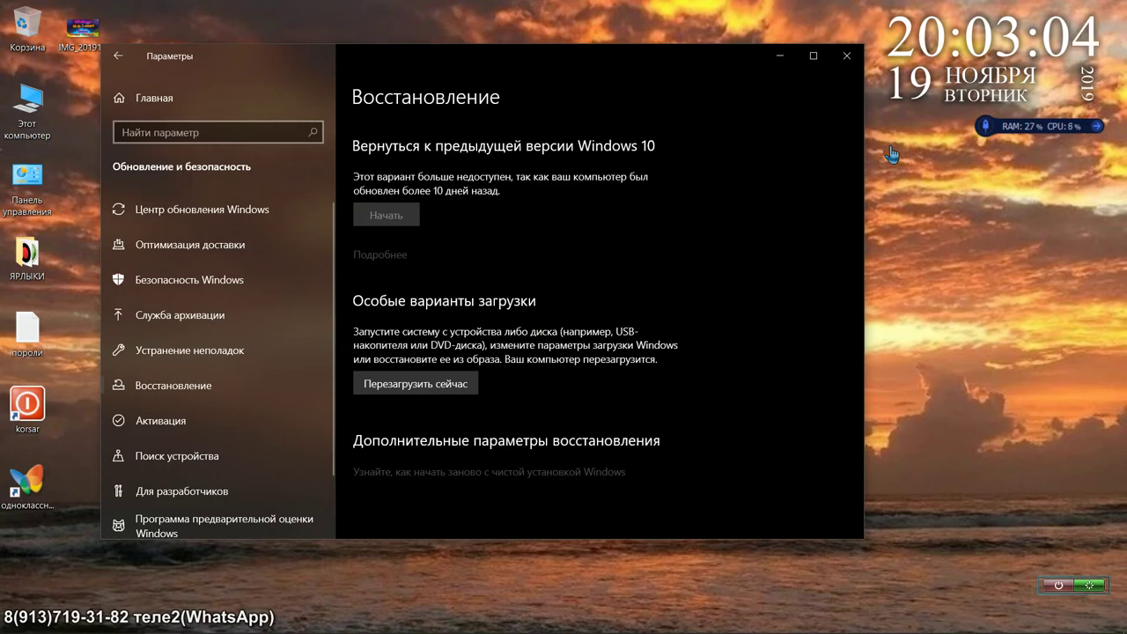
Restart the computer into the special boot options and open Дополнительные параметры under Поиск и устранение неисправностей.
click(471, 391)
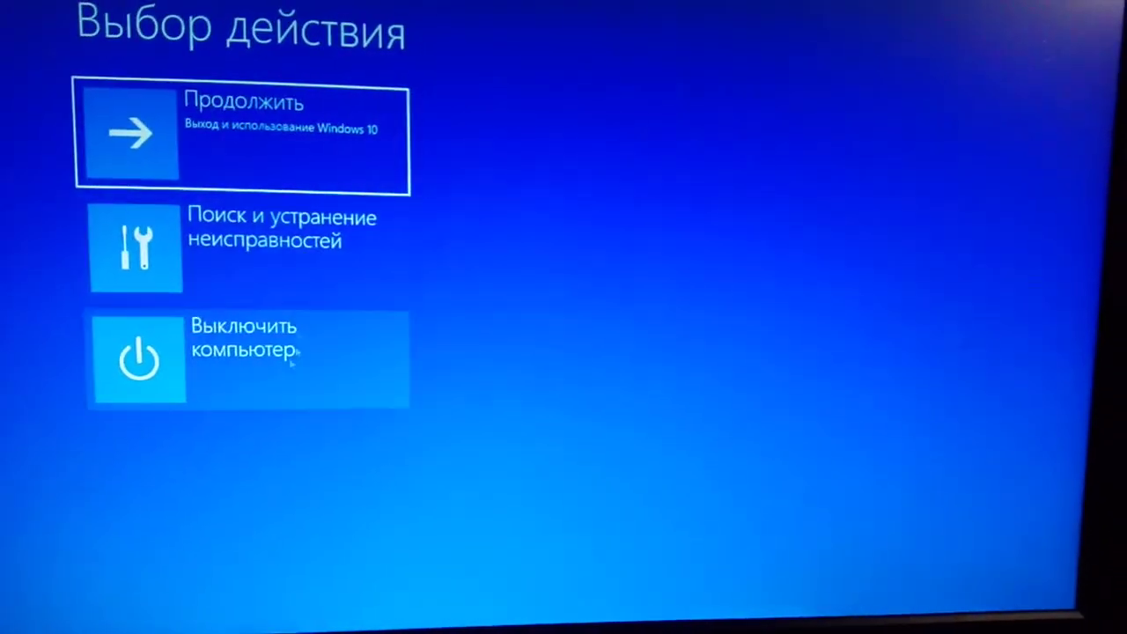
click(254, 245)
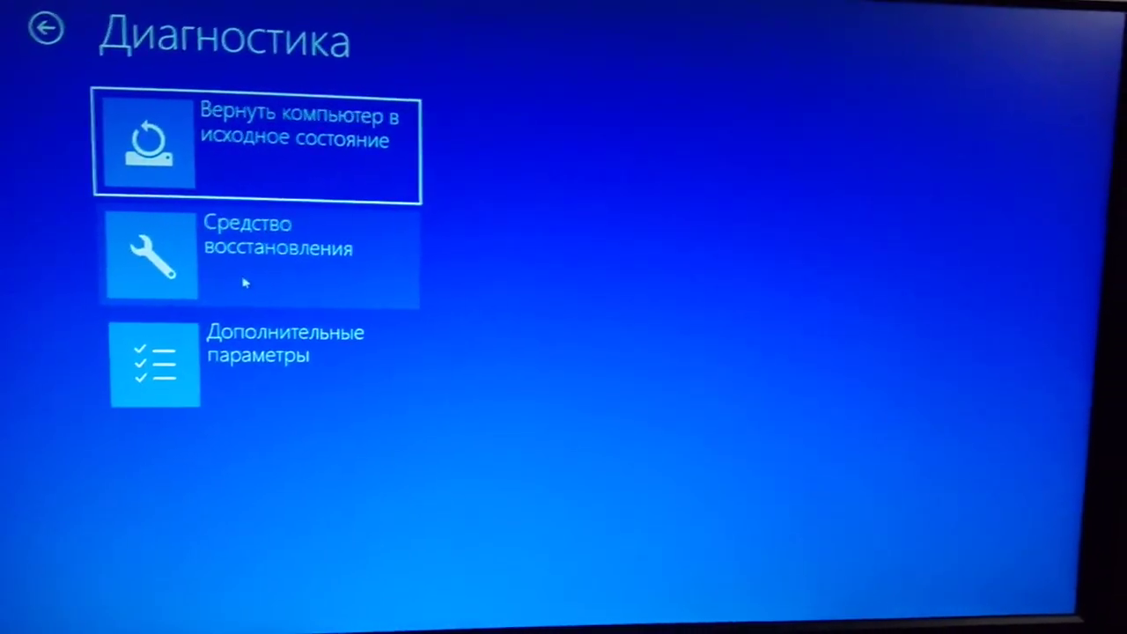
click(220, 345)
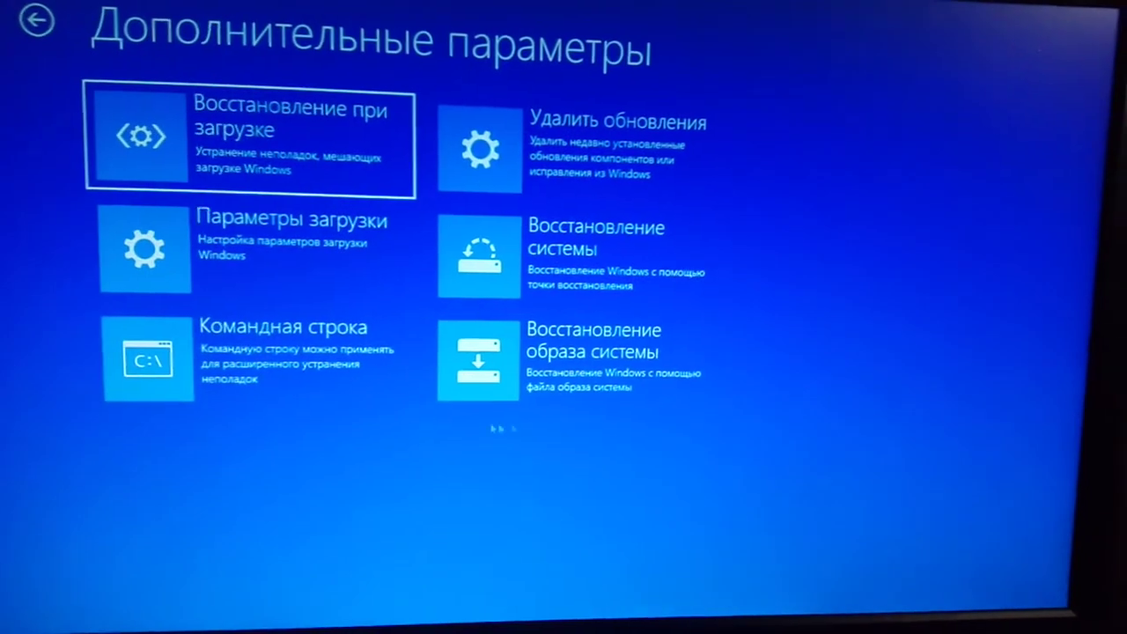